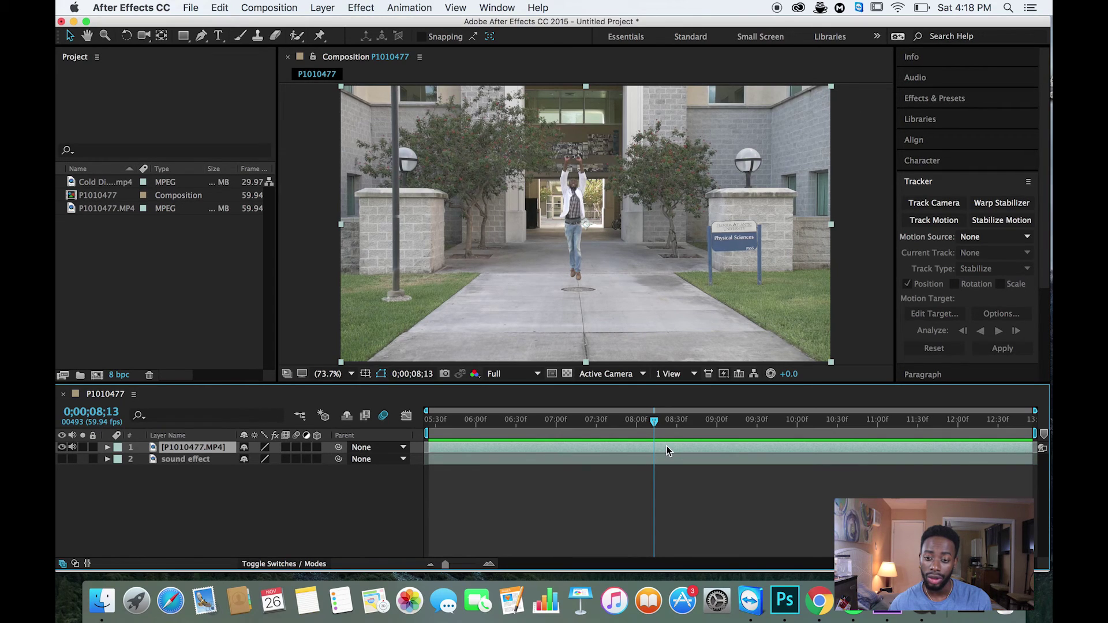
- Split the P1010477.MP4 footage layer at 0;00;08;13, and split its remainder at 0;00;10;40
{"action": "key", "text": "ctrl+shift+d"}
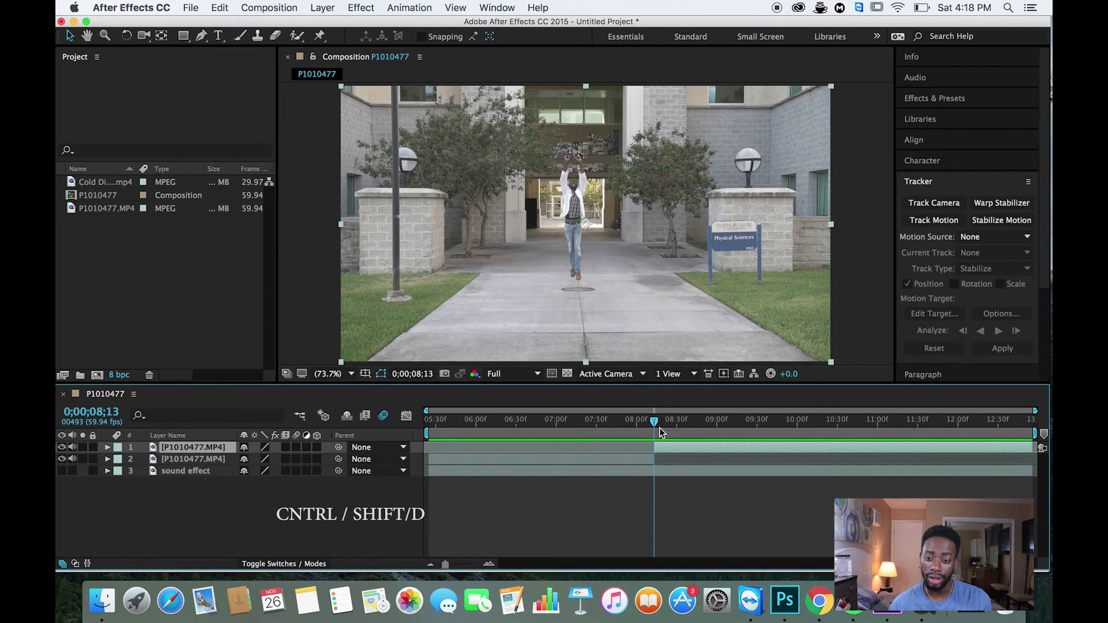
{"action": "left_click_drag", "start_coordinate": [656, 420], "coordinate": [858, 451]}
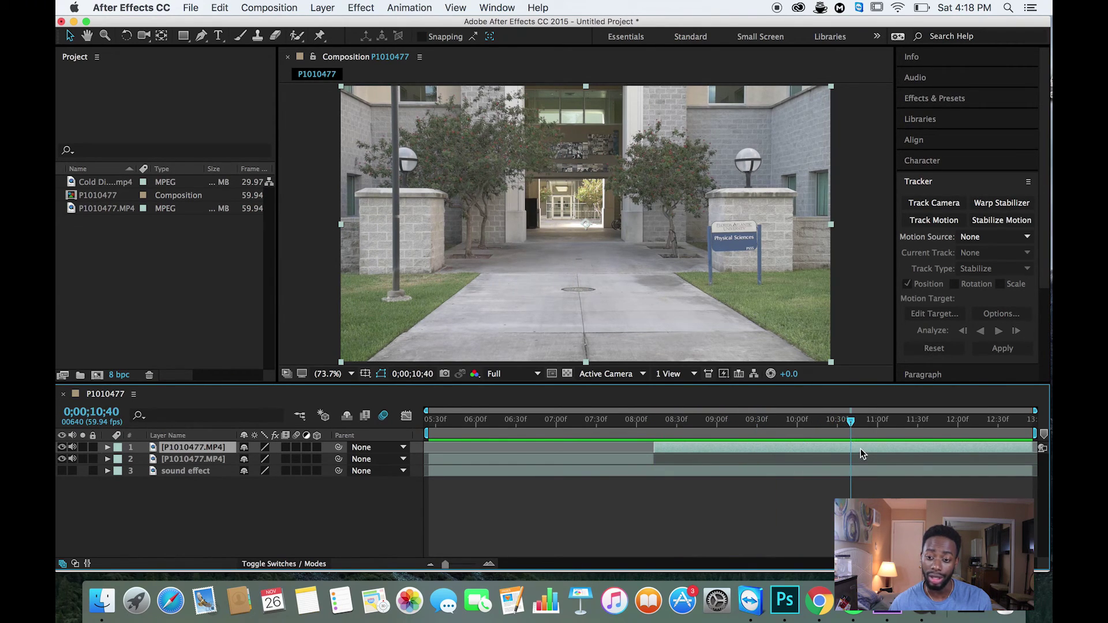
{"action": "key", "text": "ctrl+shift+d"}
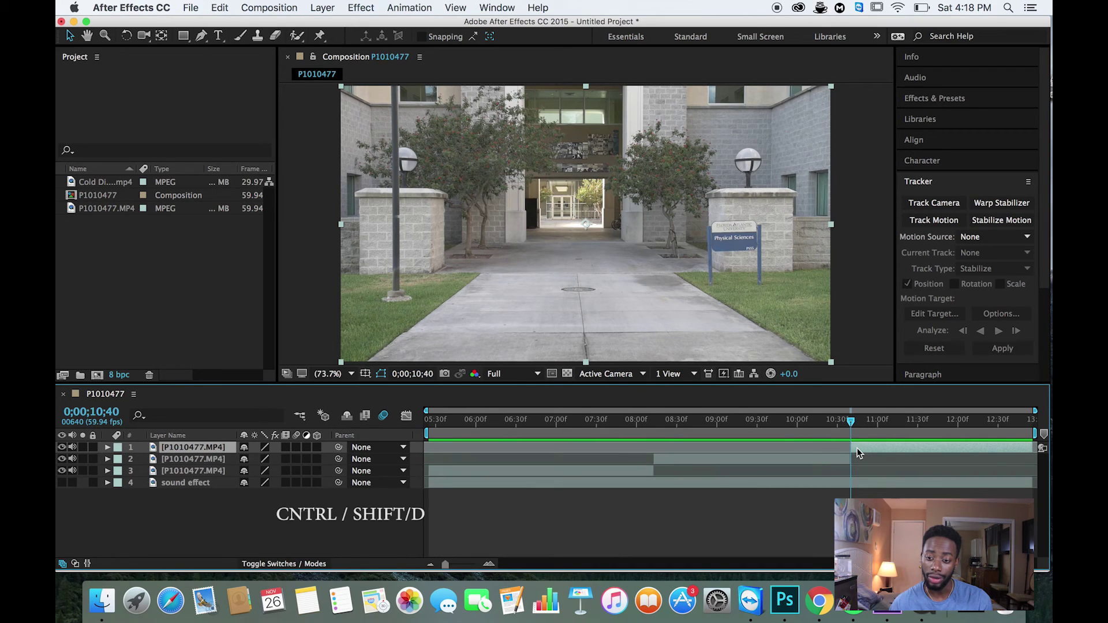
- Apply Freeze Frame to the middle footage segment at 0;00;08;14, in the middle of the jump
{"action": "left_click_drag", "start_coordinate": [850, 422], "coordinate": [677, 434]}
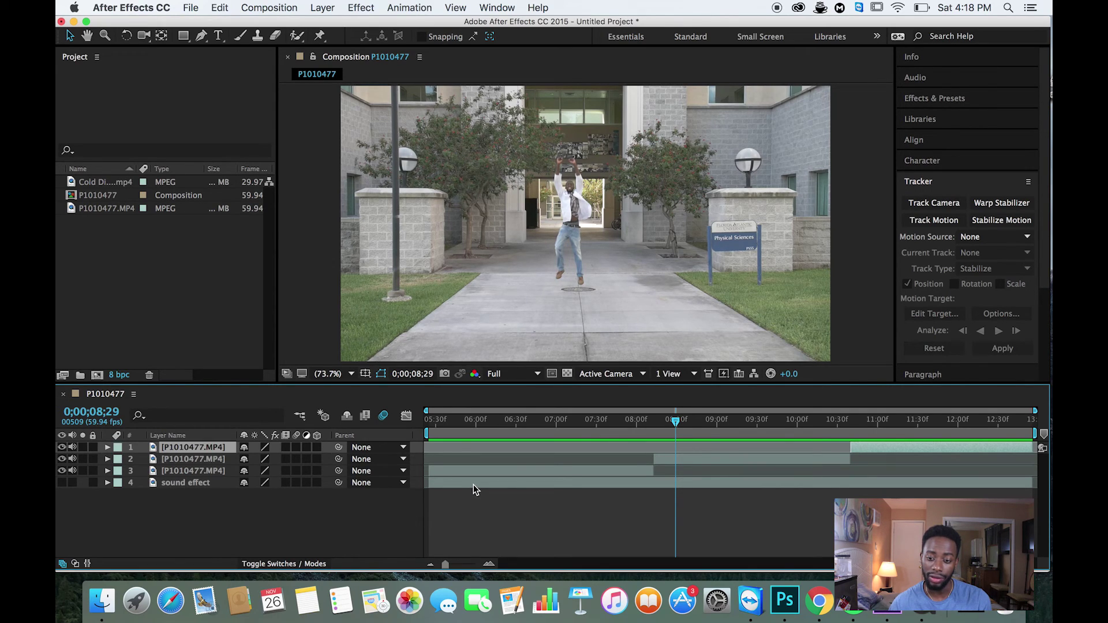
{"action": "mouse_move", "coordinate": [677, 420]}
{"action": "left_mouse_down"}
{"action": "mouse_move", "coordinate": [635, 423]}
{"action": "mouse_move", "coordinate": [657, 424]}
{"action": "left_mouse_up"}
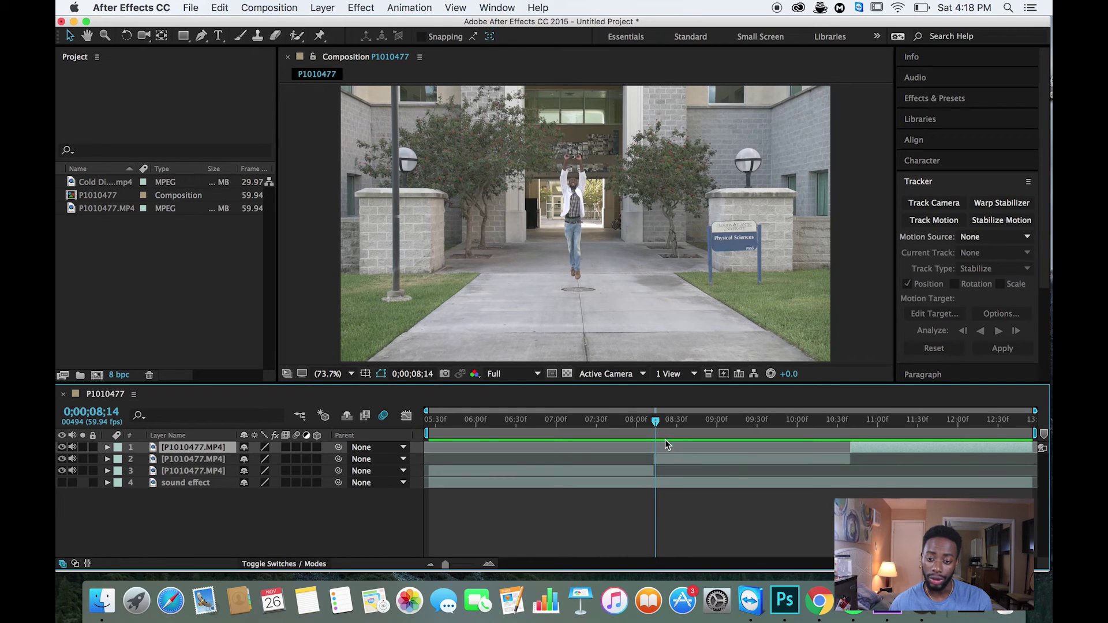
{"action": "left_click", "coordinate": [671, 459]}
{"action": "right_click", "coordinate": [670, 459]}
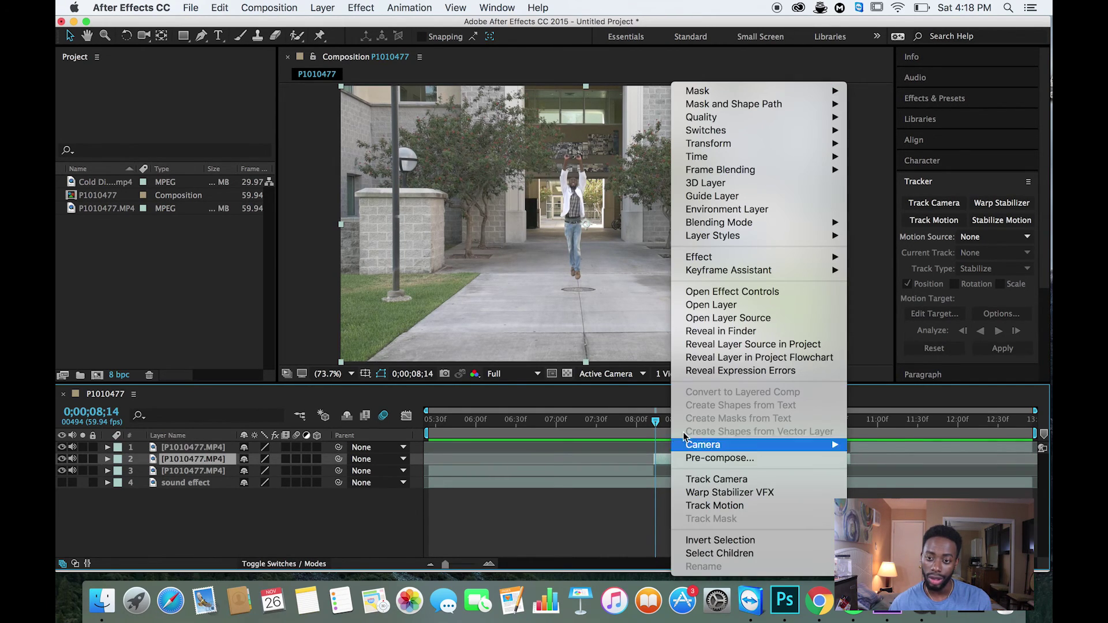
{"action": "mouse_move", "coordinate": [738, 165]}
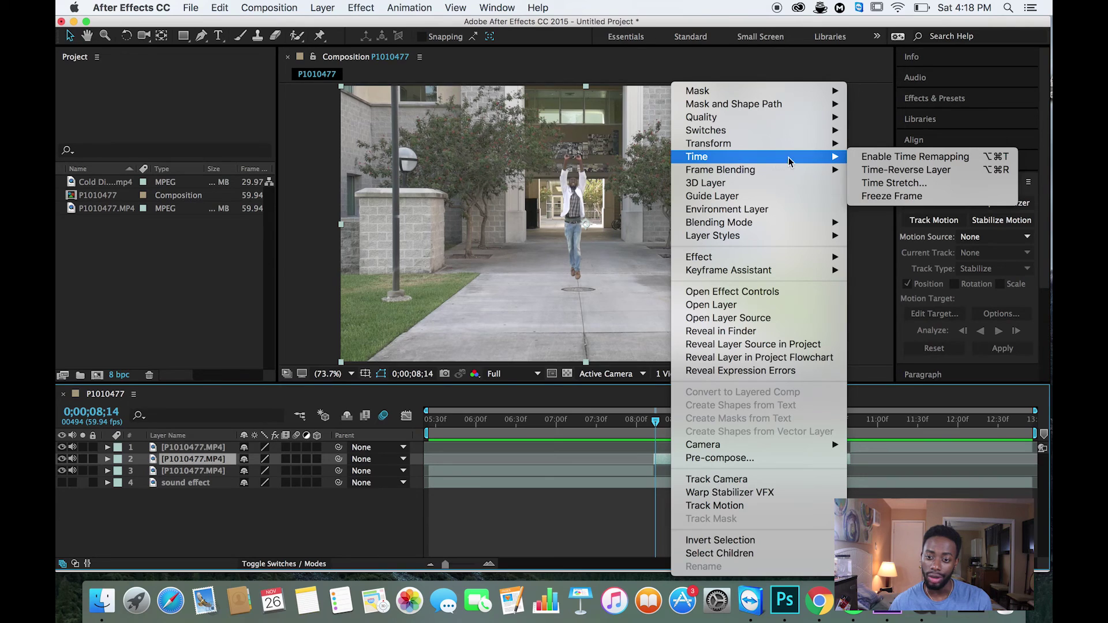
{"action": "left_click", "coordinate": [892, 196]}
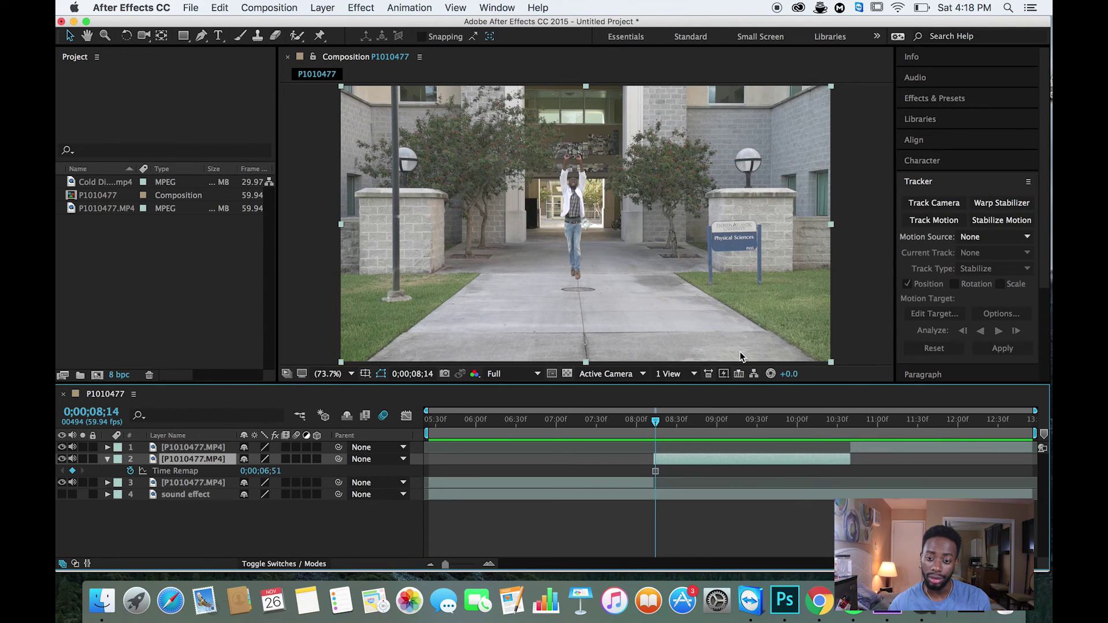
{"action": "left_click_drag", "start_coordinate": [656, 424], "coordinate": [720, 427]}
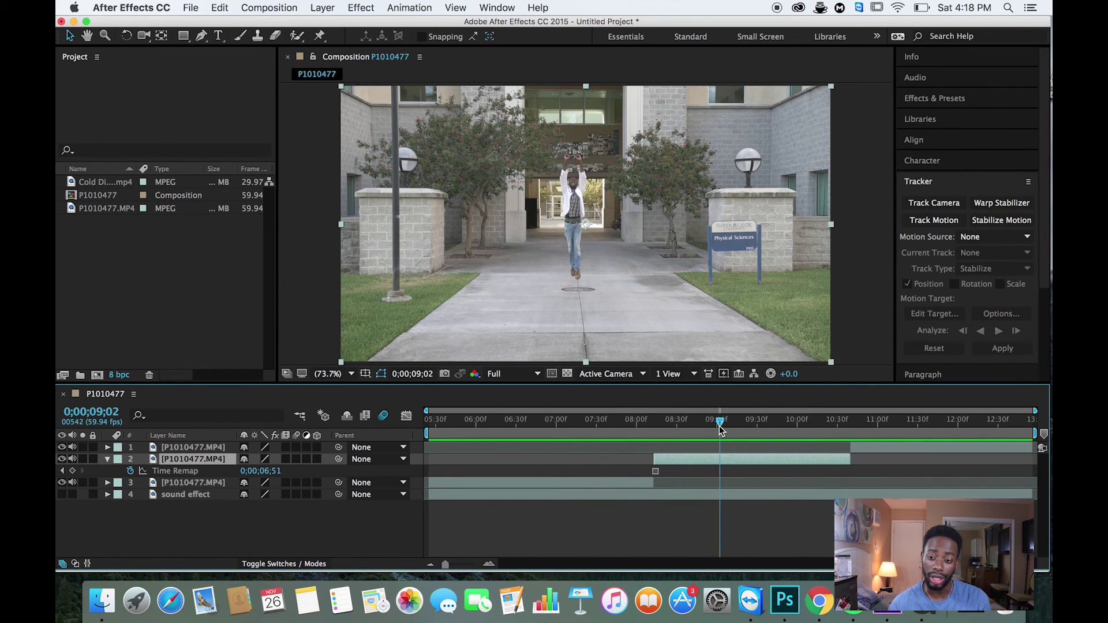
- Rename the last footage segment, which shows the empty walkway, as bg
{"action": "left_click", "coordinate": [878, 447]}
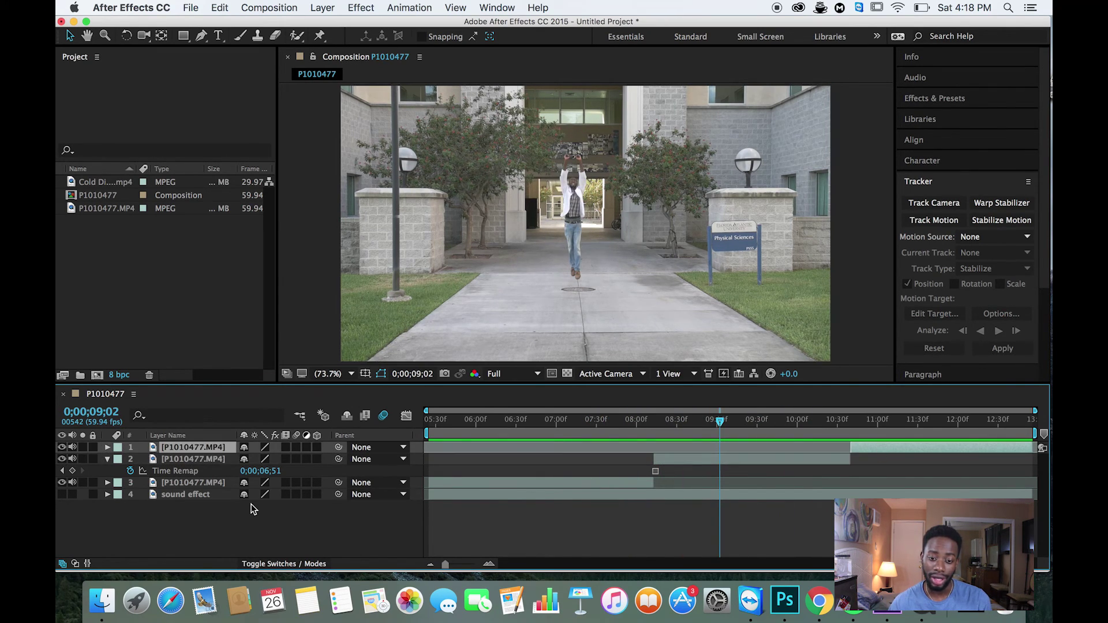
{"action": "right_click", "coordinate": [189, 453]}
{"action": "left_click", "coordinate": [243, 568]}
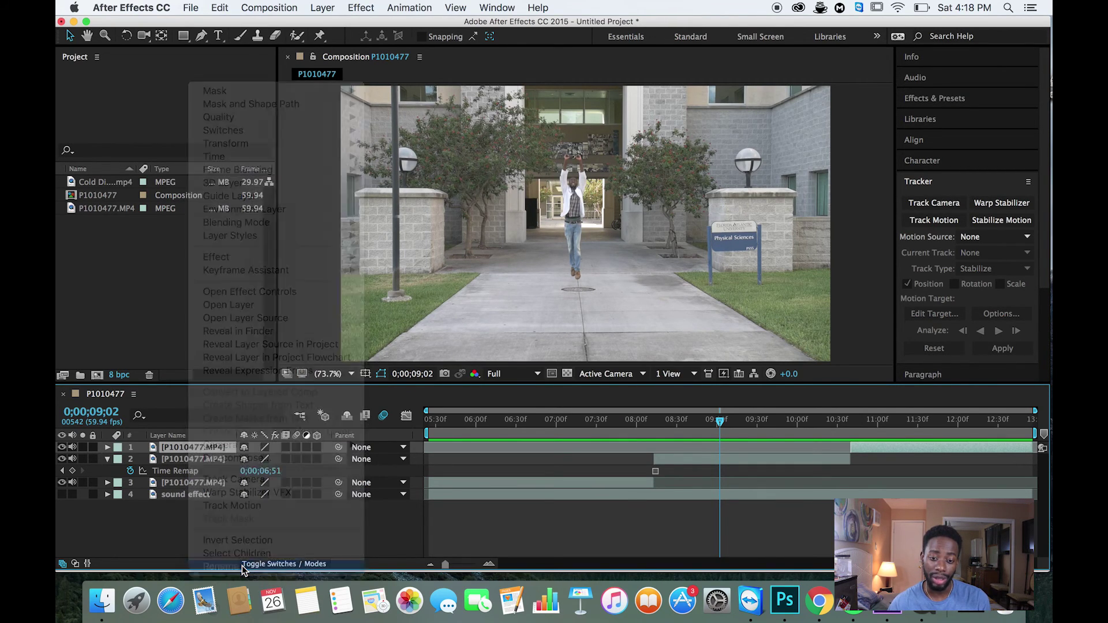
{"action": "type", "text": "bg"}
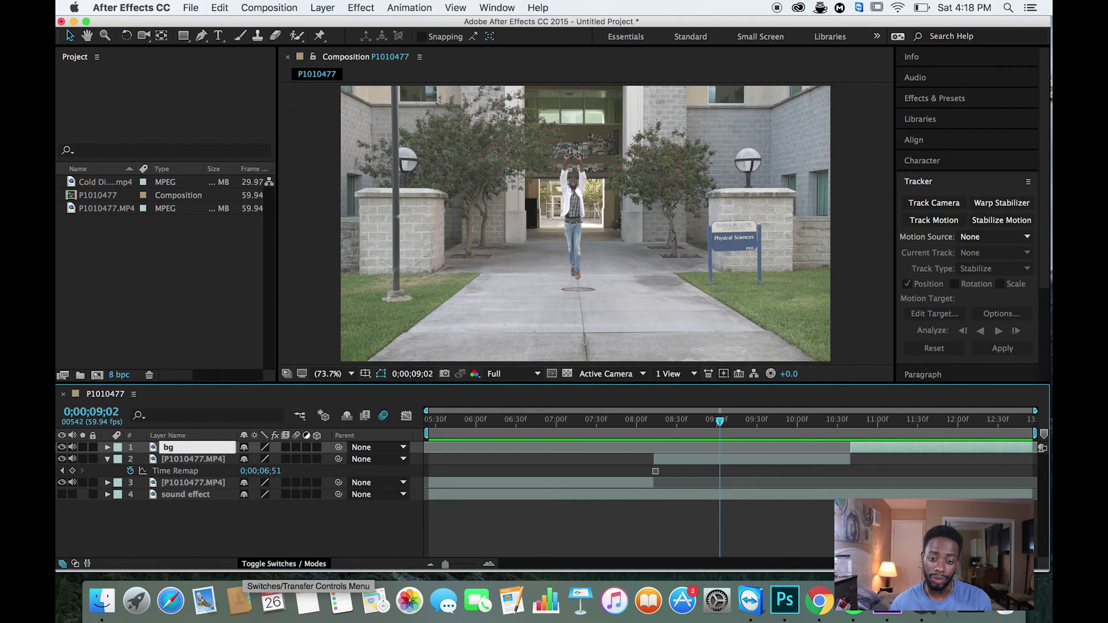
{"action": "key", "text": "Return"}
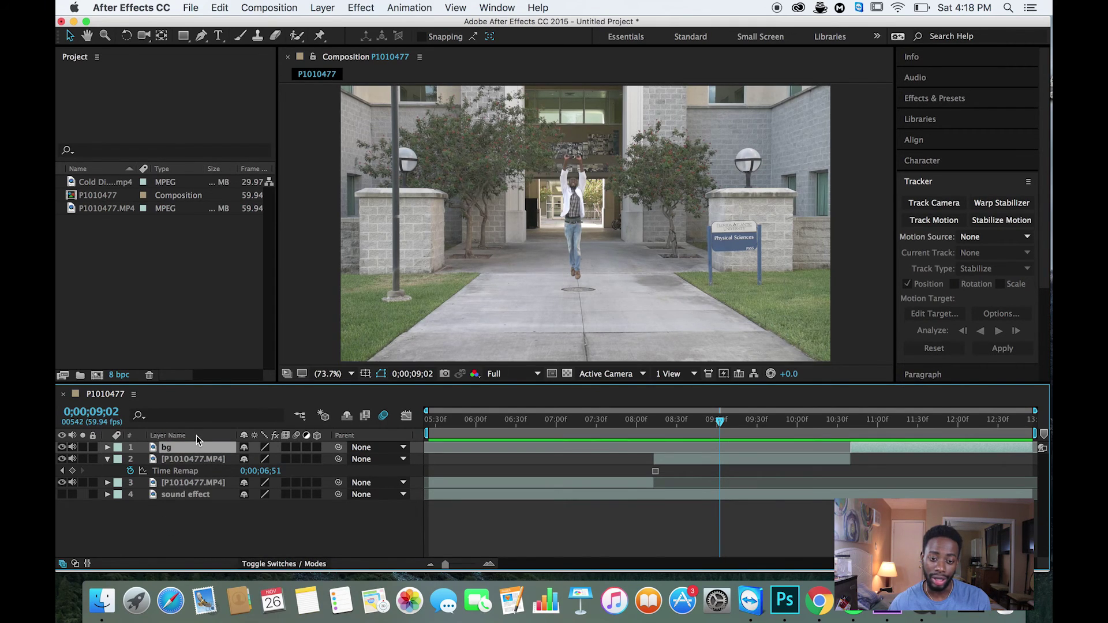
- Move the bg layer directly above the sound effect layer, shifting it to the start of the visible timeline and extending its out point
{"action": "left_click_drag", "start_coordinate": [193, 447], "coordinate": [197, 488]}
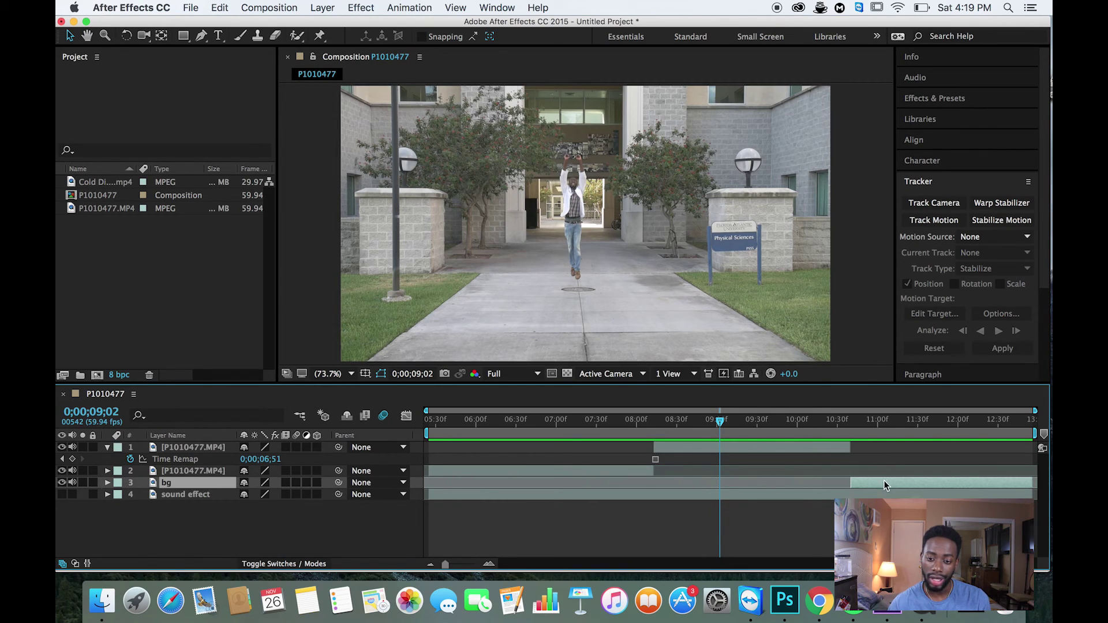
{"action": "left_click_drag", "start_coordinate": [849, 482], "coordinate": [460, 510]}
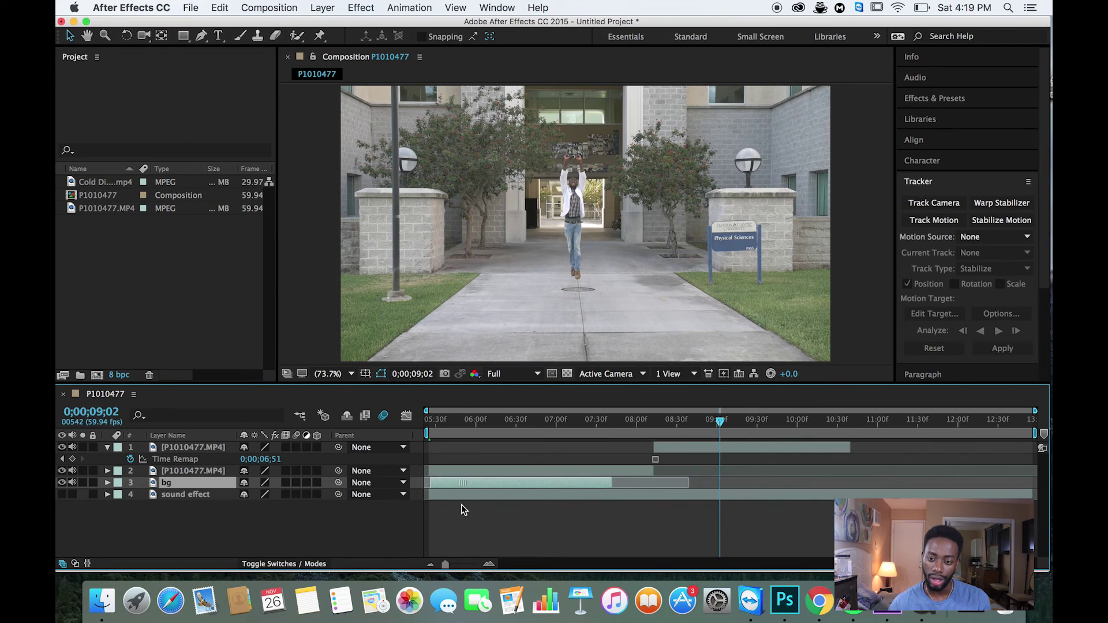
{"action": "left_click_drag", "start_coordinate": [720, 426], "coordinate": [461, 442]}
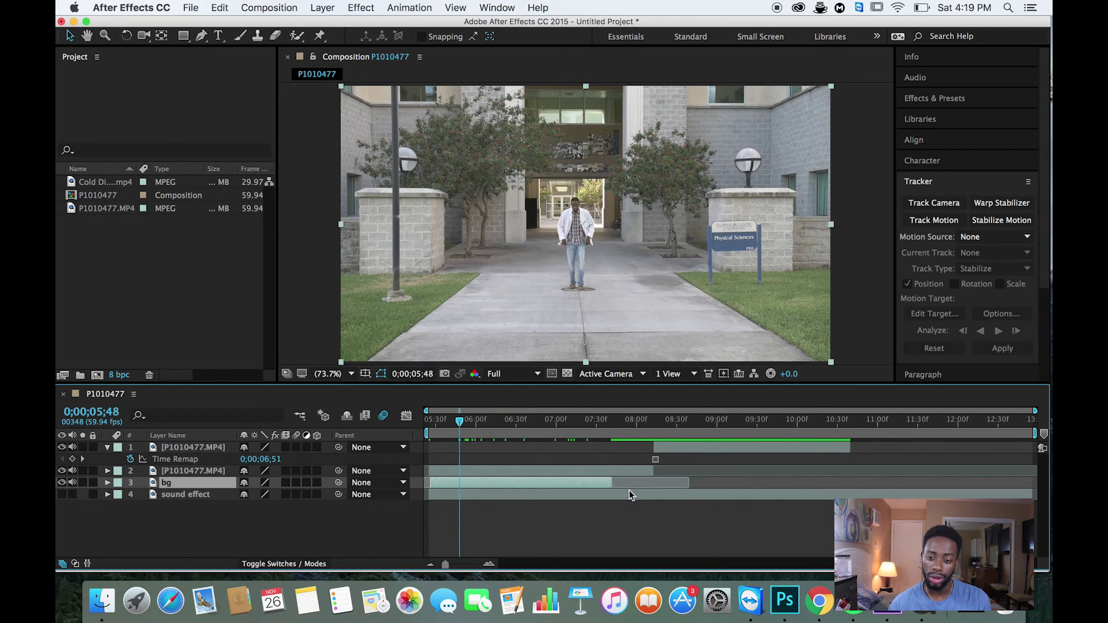
{"action": "left_click_drag", "start_coordinate": [612, 485], "coordinate": [687, 483]}
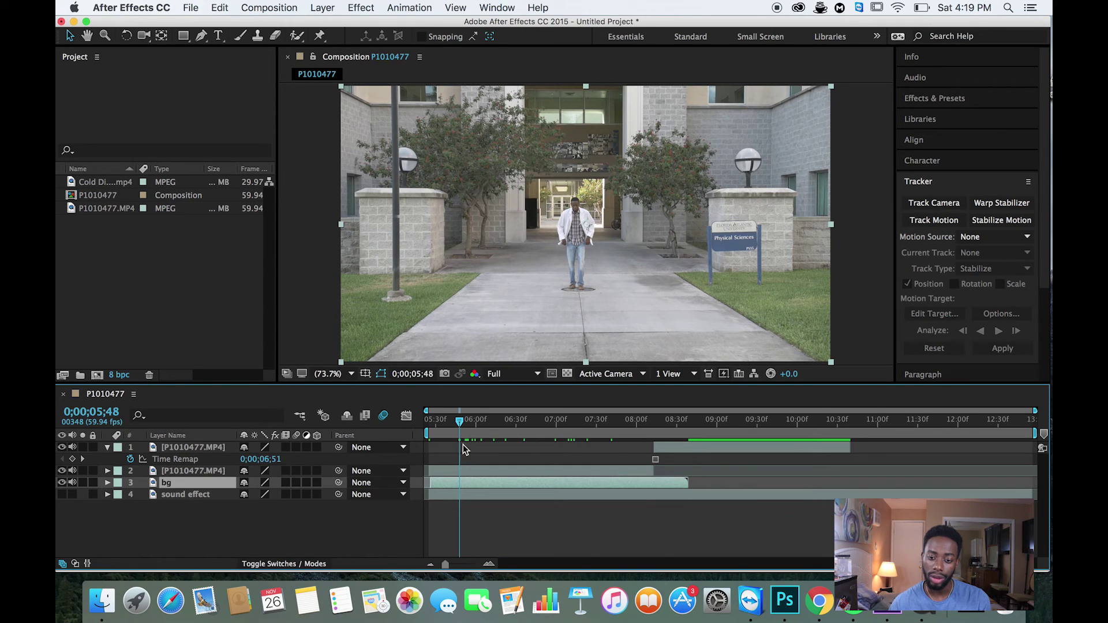
- Remove the 3D Camera Tracker effect from bg and shift the layer to start at about 0;00;08;00, beneath the frozen segment
{"action": "left_click_drag", "start_coordinate": [463, 427], "coordinate": [573, 459]}
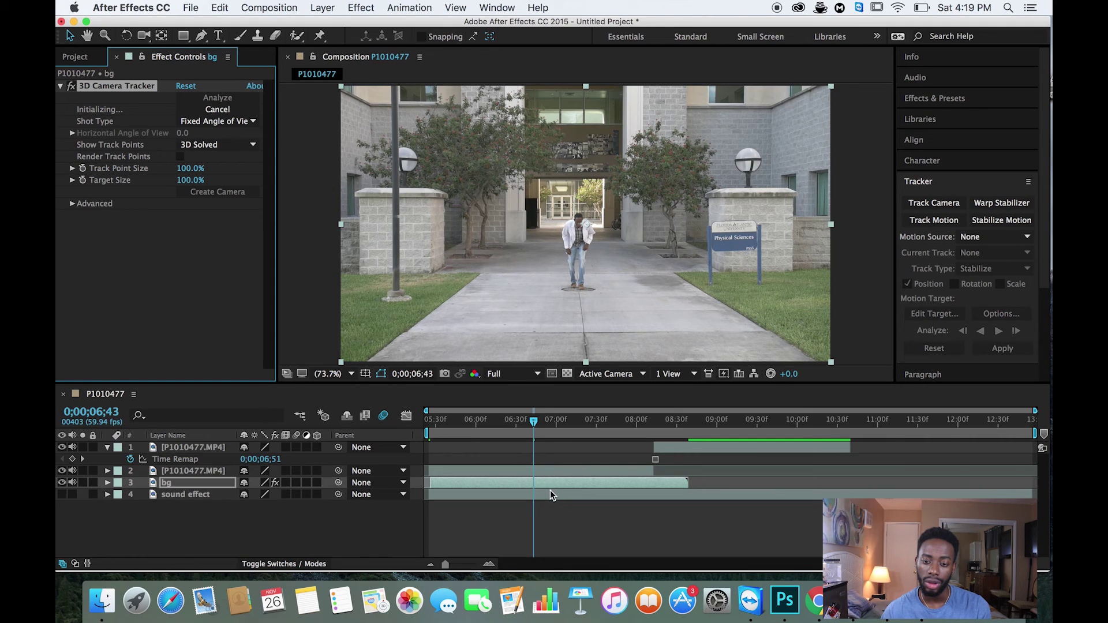
{"action": "key", "text": "Delete"}
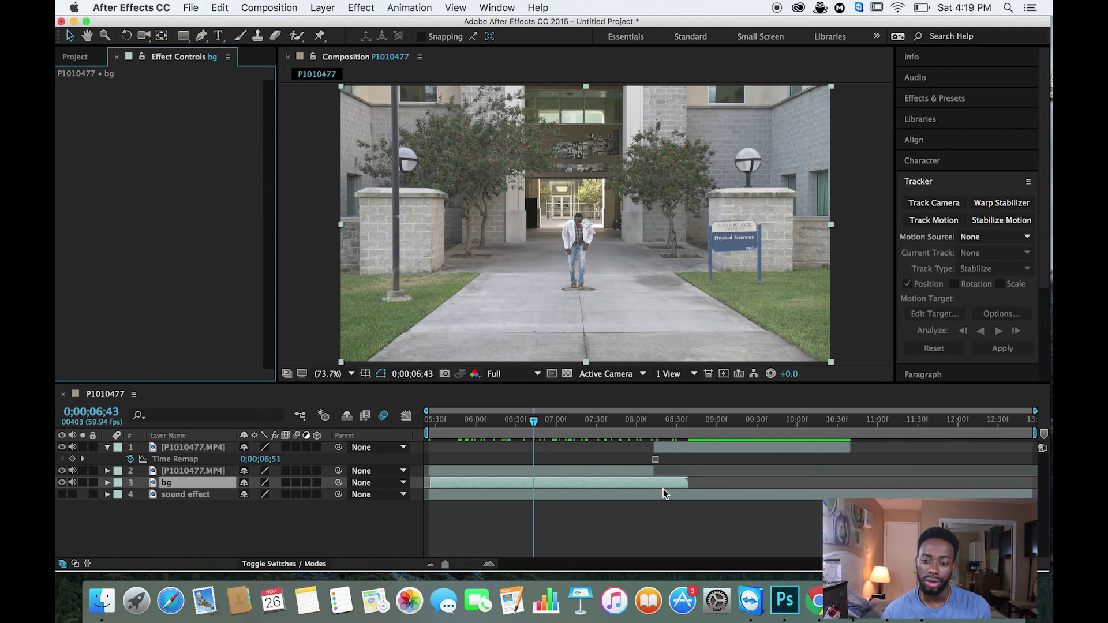
{"action": "left_click_drag", "start_coordinate": [535, 420], "coordinate": [657, 437]}
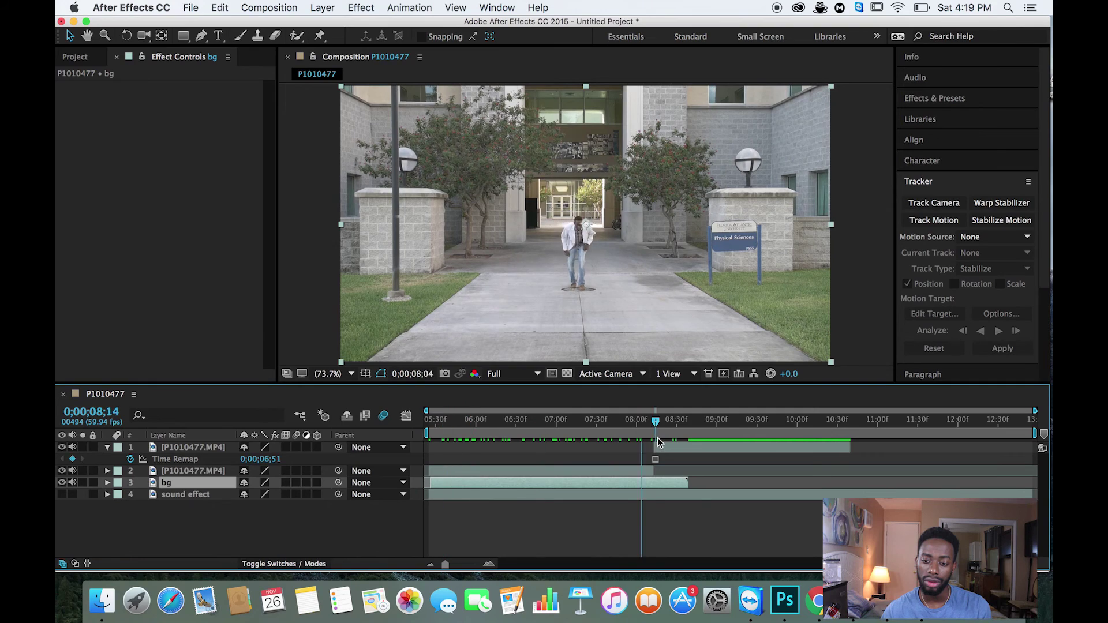
{"action": "left_click_drag", "start_coordinate": [648, 486], "coordinate": [775, 482]}
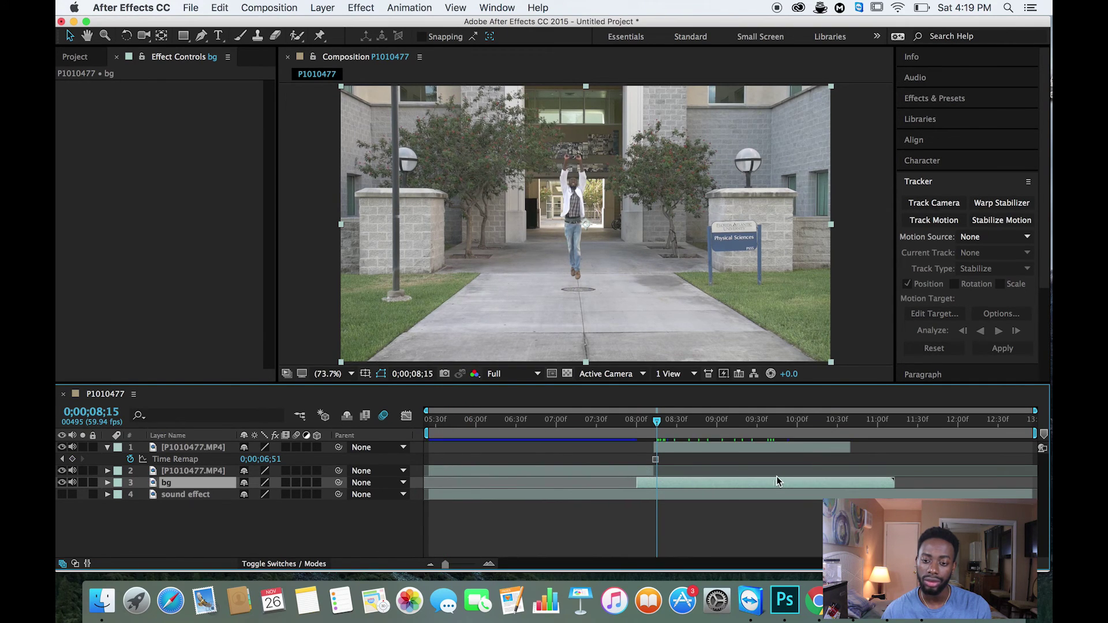
- Draw a closed Pen tool mask around the jumping man on the frozen layer at 0;00;08;14, tracing his arms, body and legs
{"action": "mouse_move", "coordinate": [660, 421]}
{"action": "left_mouse_down"}
{"action": "mouse_move", "coordinate": [603, 424]}
{"action": "mouse_move", "coordinate": [728, 424]}
{"action": "mouse_move", "coordinate": [664, 431]}
{"action": "mouse_move", "coordinate": [654, 417]}
{"action": "left_mouse_up"}
{"action": "left_click", "coordinate": [673, 449]}
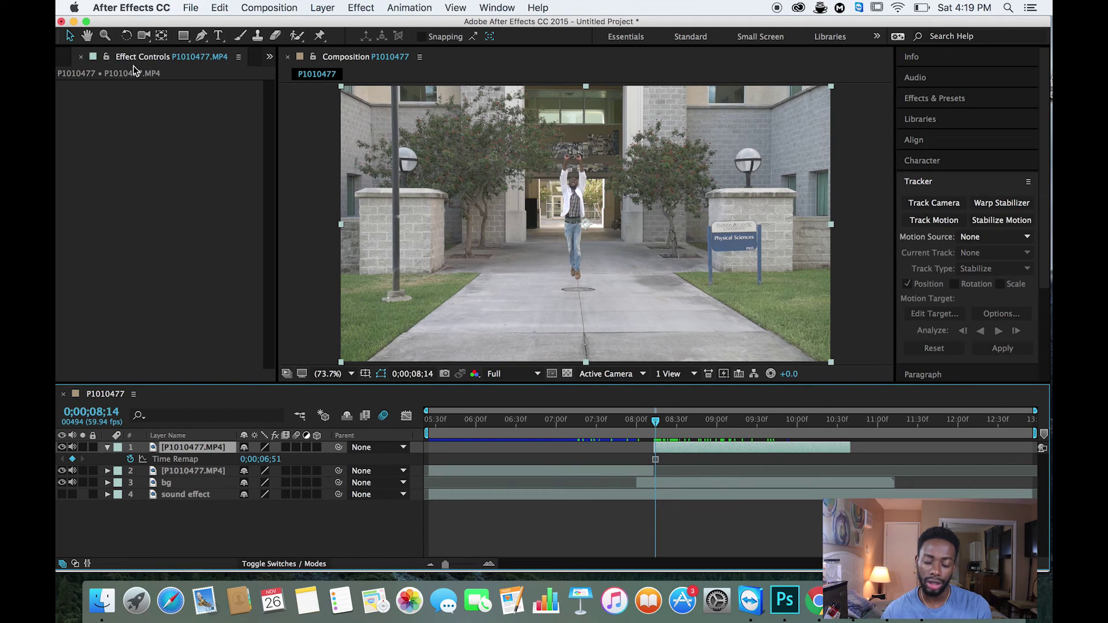
{"action": "left_click", "coordinate": [106, 37]}
{"action": "left_click", "coordinate": [582, 211]}
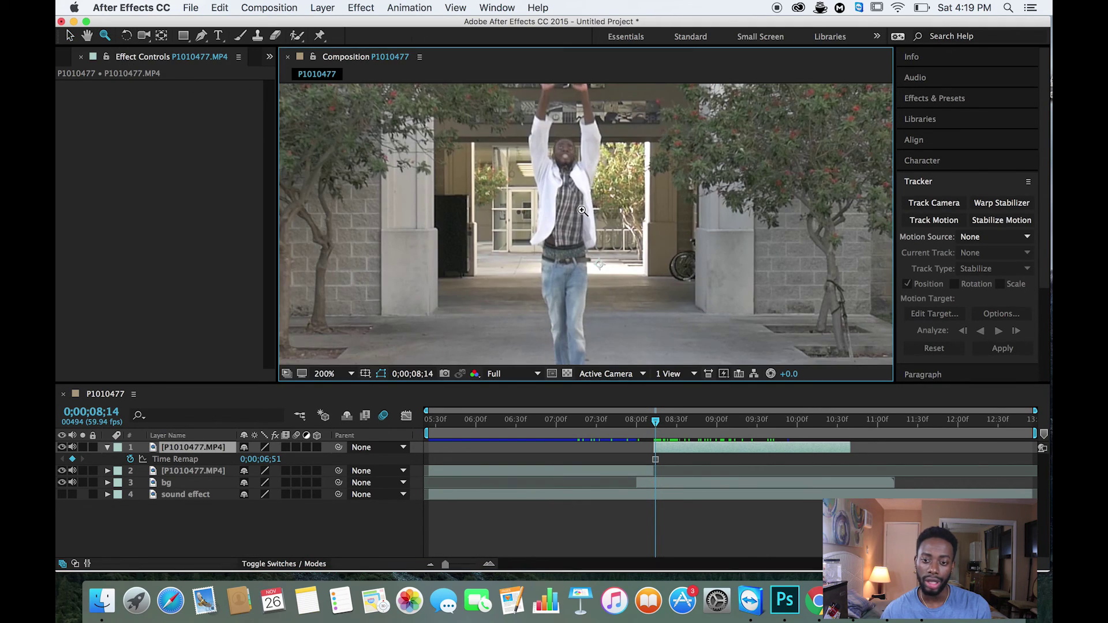
{"action": "left_click", "coordinate": [582, 211], "text": "alt"}
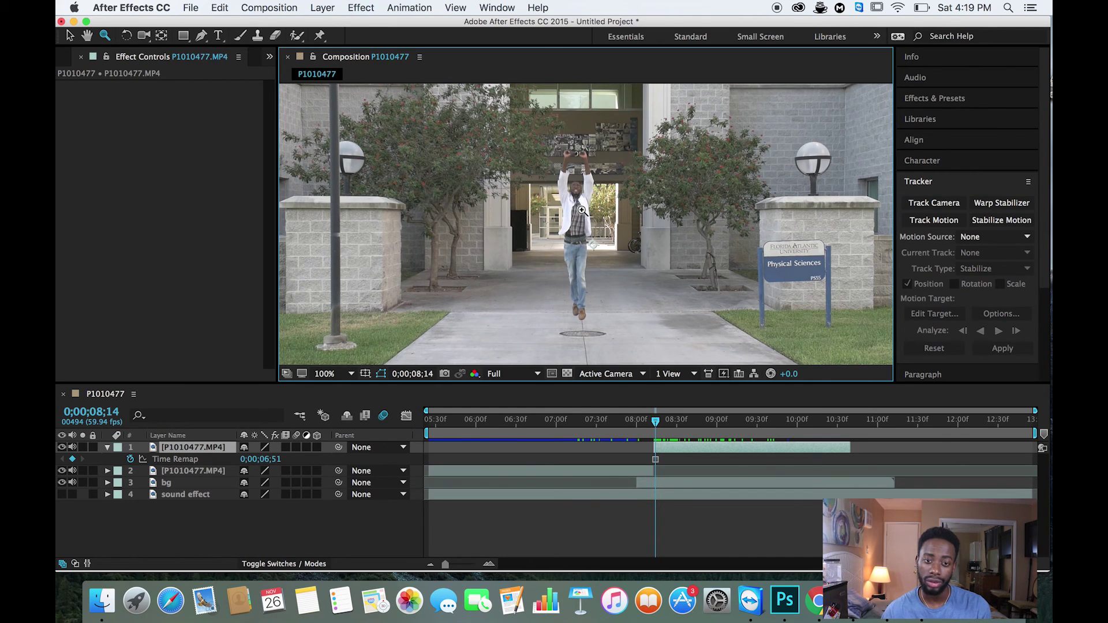
{"action": "left_click", "coordinate": [201, 35]}
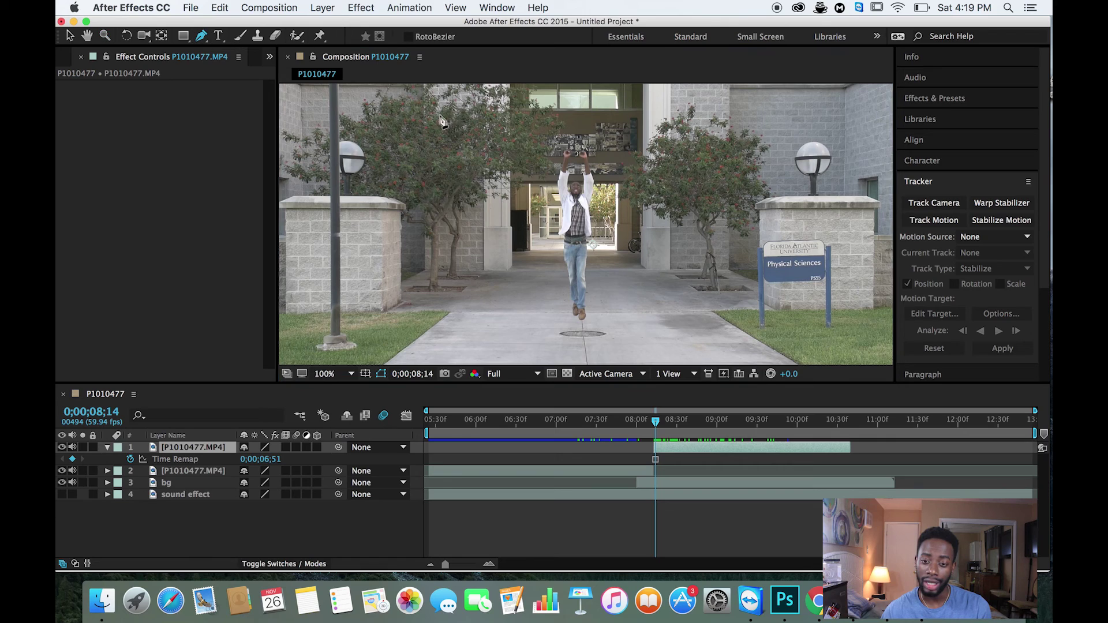
{"action": "left_click", "coordinate": [563, 211]}
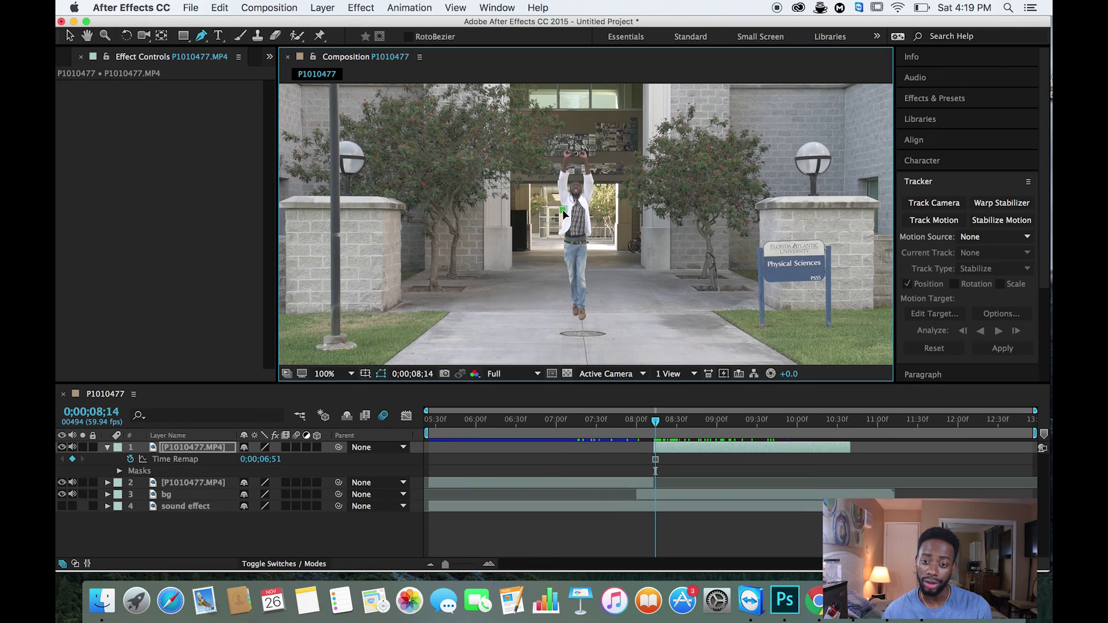
{"action": "mouse_move", "coordinate": [557, 186]}
{"action": "left_mouse_down"}
{"action": "mouse_move", "coordinate": [568, 154]}
{"action": "mouse_move", "coordinate": [578, 188]}
{"action": "left_mouse_up"}
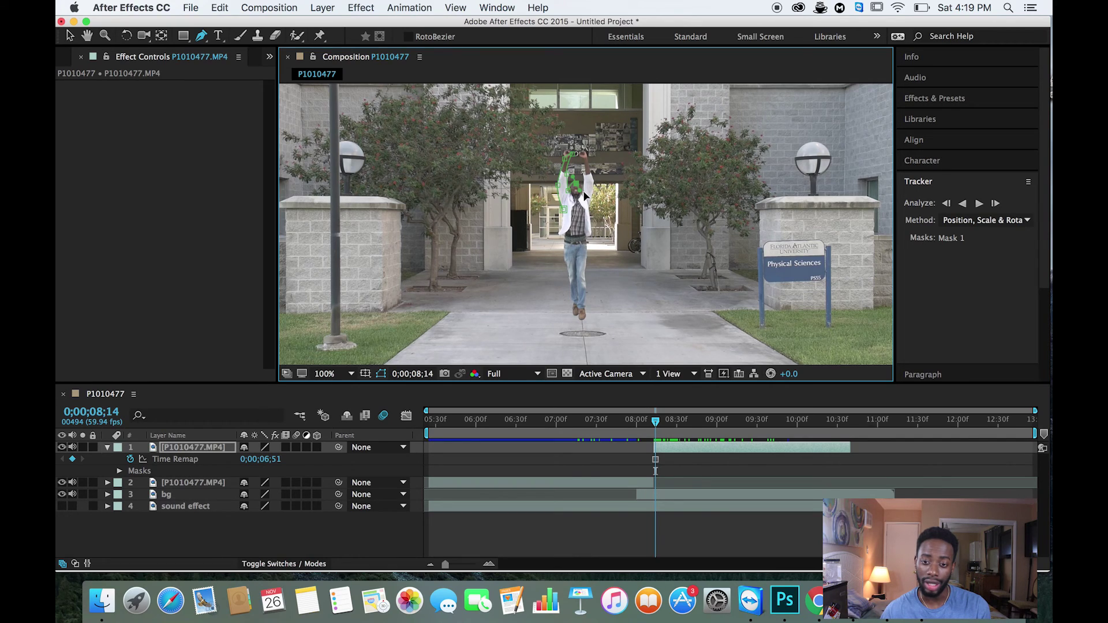
{"action": "mouse_move", "coordinate": [586, 189]}
{"action": "left_mouse_down"}
{"action": "mouse_move", "coordinate": [584, 155]}
{"action": "mouse_move", "coordinate": [594, 185]}
{"action": "left_mouse_up"}
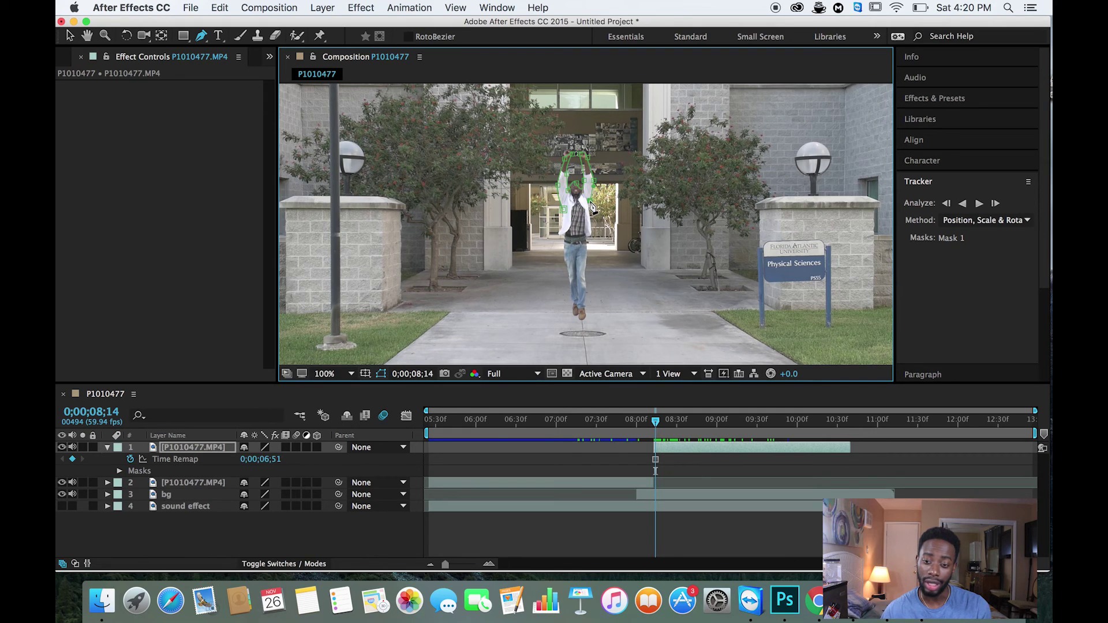
{"action": "left_click_drag", "start_coordinate": [589, 227], "coordinate": [591, 231]}
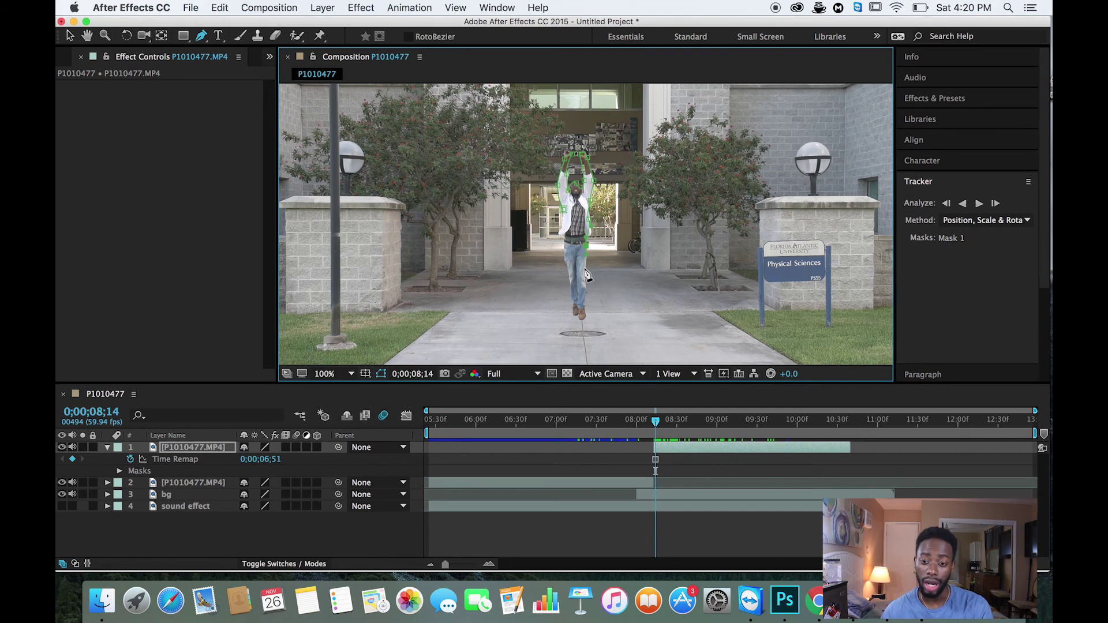
{"action": "left_click_drag", "start_coordinate": [584, 269], "coordinate": [577, 317]}
{"action": "left_click_drag", "start_coordinate": [573, 302], "coordinate": [564, 252]}
{"action": "left_click", "coordinate": [565, 231]}
{"action": "left_click", "coordinate": [563, 210]}
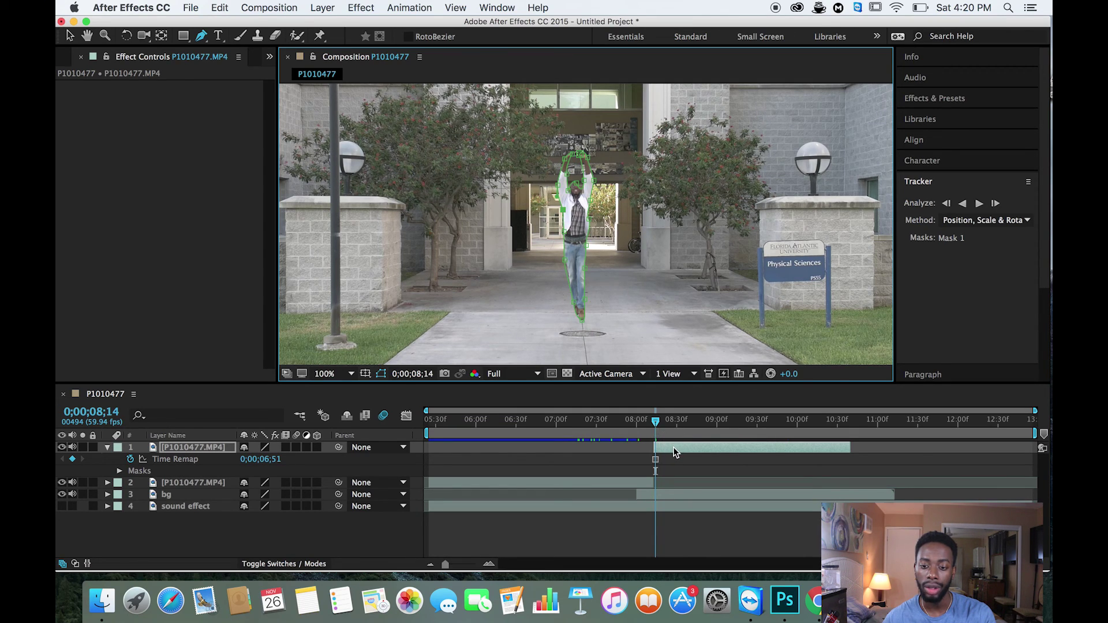
- Keyframe the frozen layer's Position at 0;00;08;14, and move the masked man up out of frame at 0;00;08;33, to about 956, -214
{"action": "left_click", "coordinate": [673, 448]}
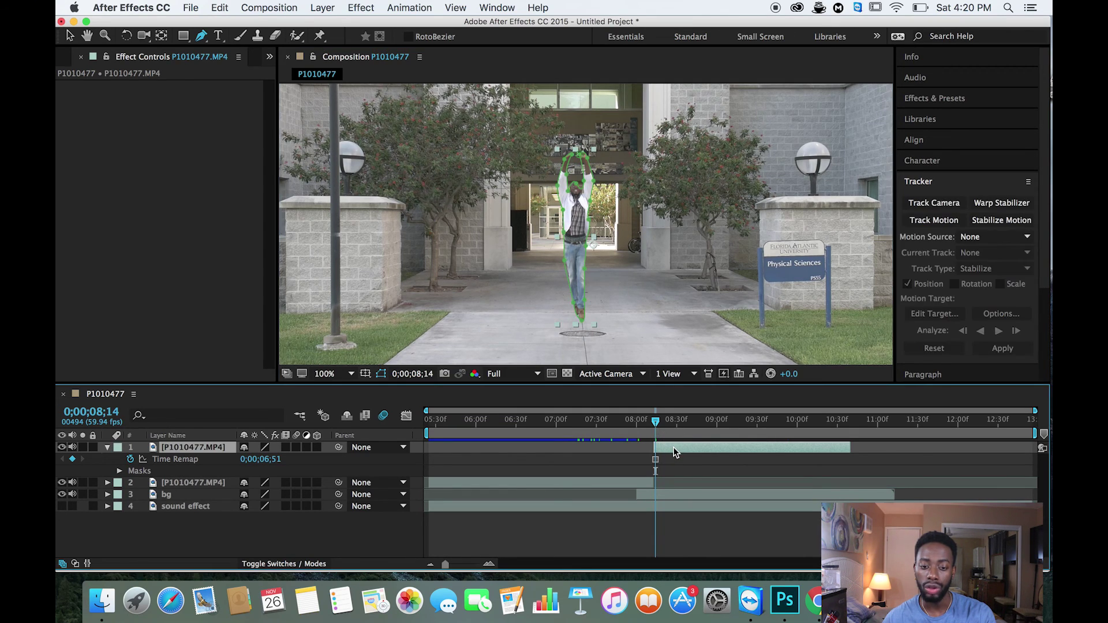
{"action": "left_click", "coordinate": [107, 448]}
{"action": "left_click", "coordinate": [107, 448]}
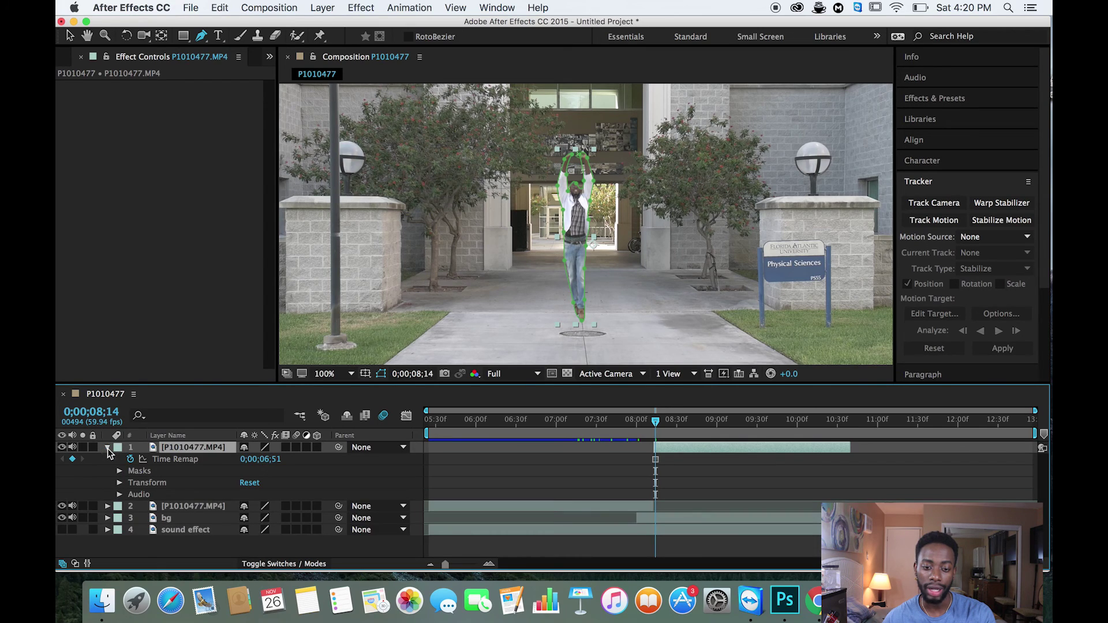
{"action": "left_click", "coordinate": [120, 484]}
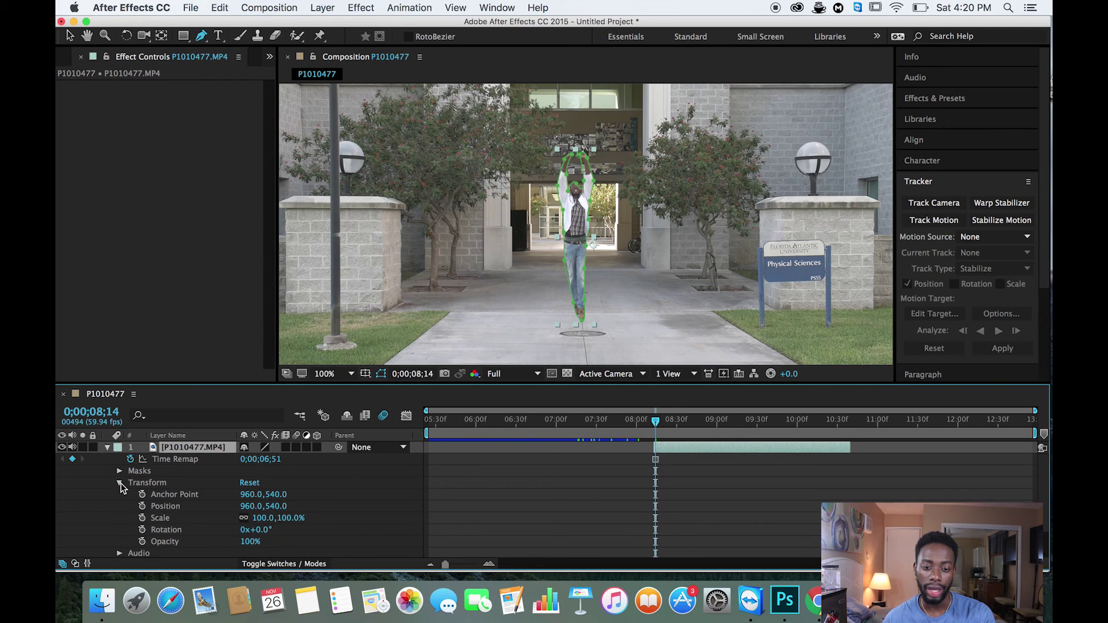
{"action": "left_click", "coordinate": [142, 507]}
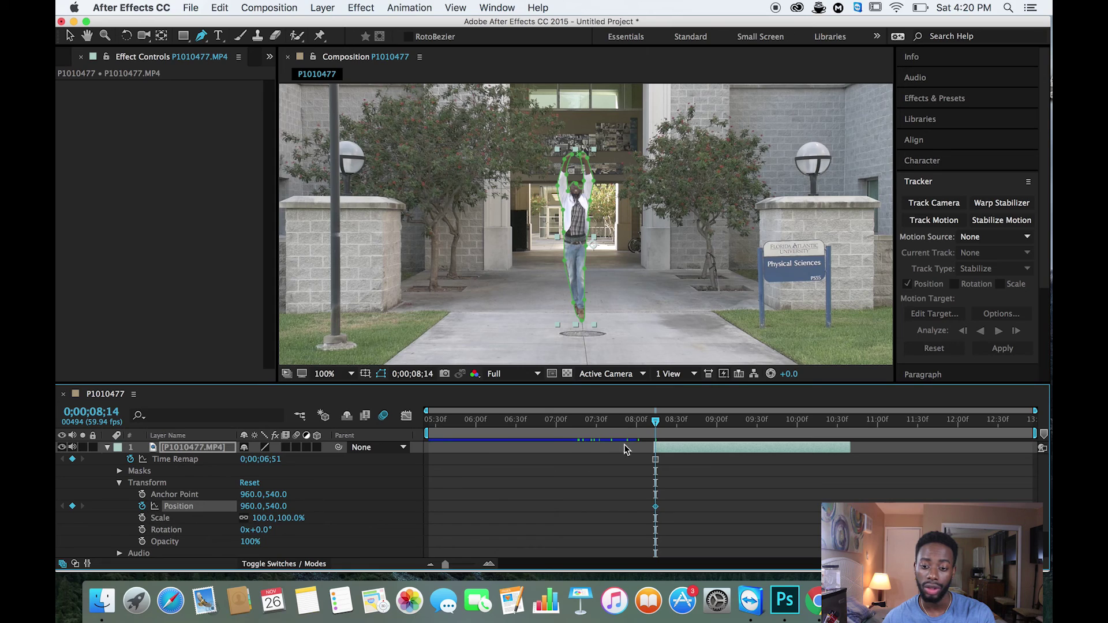
{"action": "left_click_drag", "start_coordinate": [657, 420], "coordinate": [683, 424]}
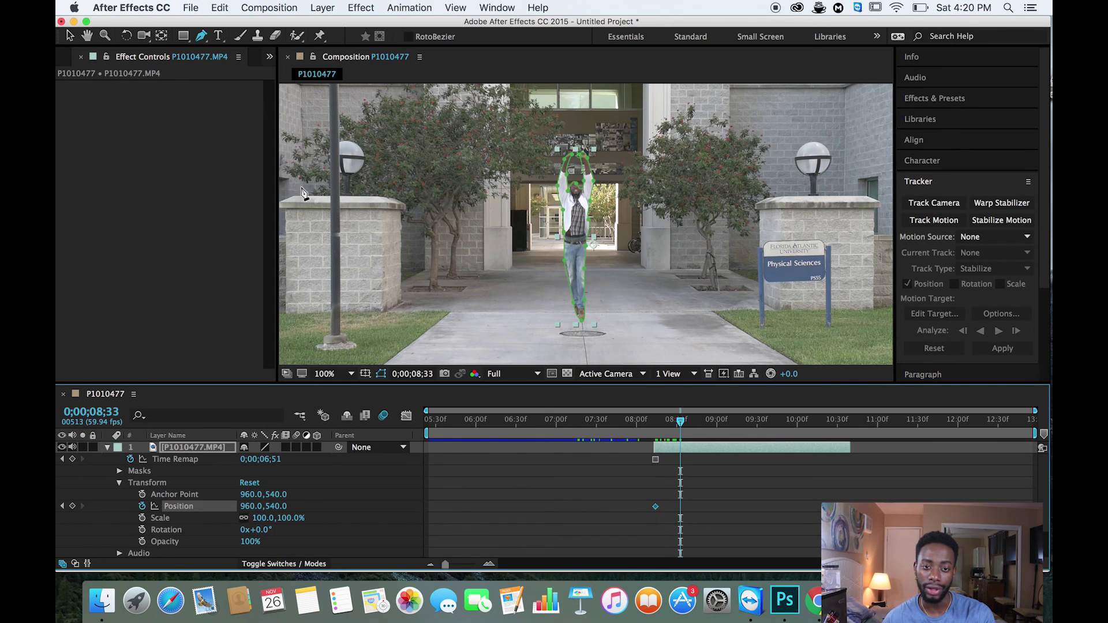
{"action": "left_click", "coordinate": [70, 36]}
{"action": "left_click_drag", "start_coordinate": [595, 237], "coordinate": [577, 5]}
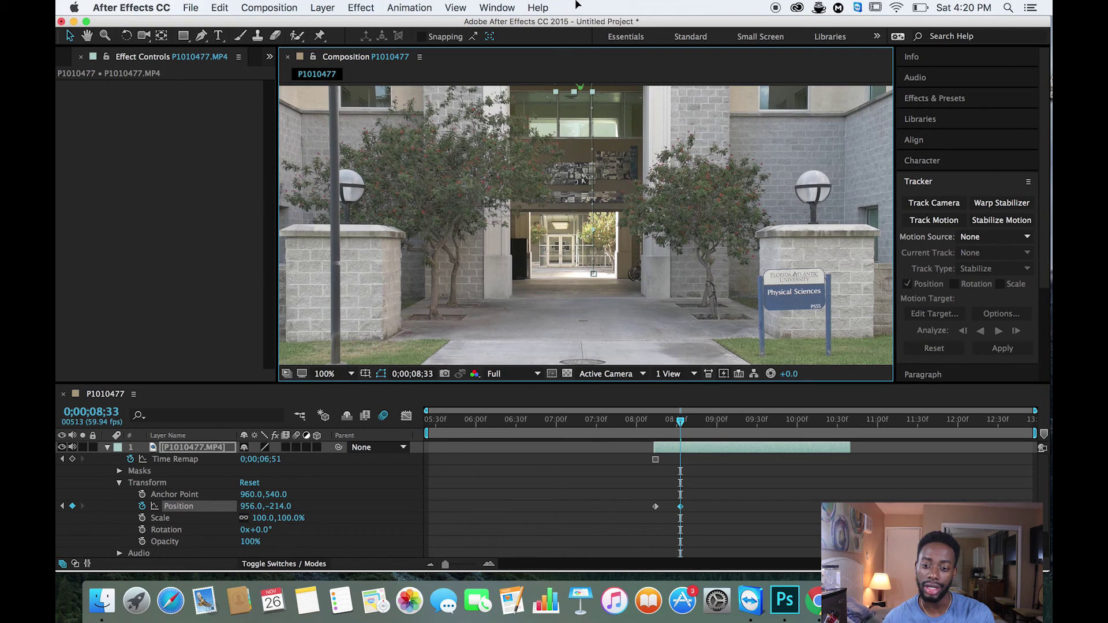
- Fit the composition in the viewer and retime the second Position keyframe to about 0;00;08;24 for a faster launch, previewing the motion
{"action": "left_click_drag", "start_coordinate": [678, 421], "coordinate": [639, 421]}
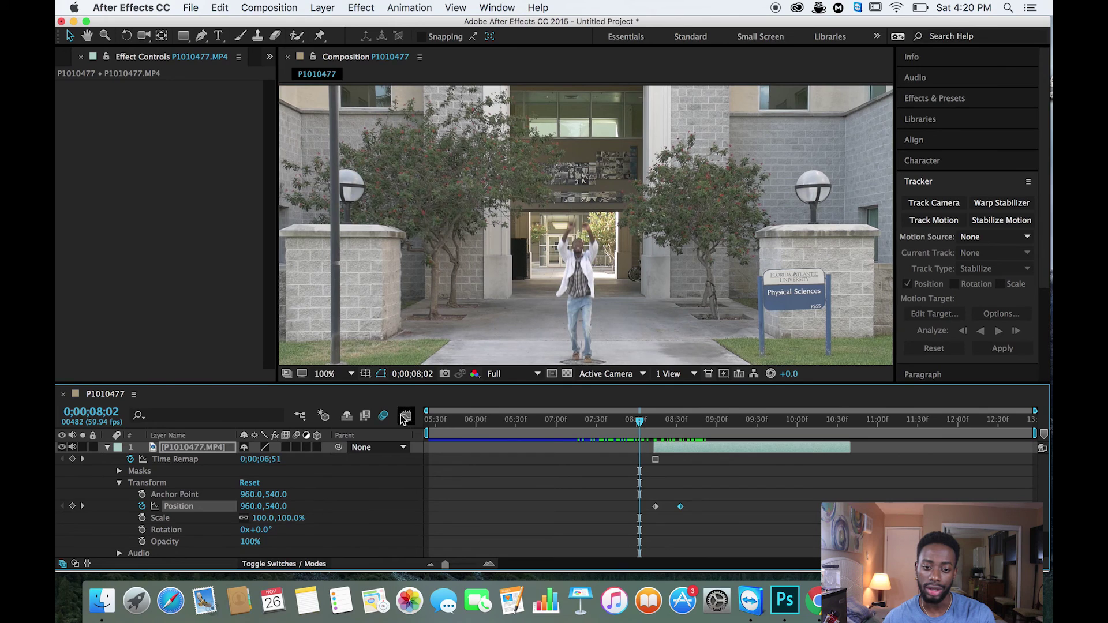
{"action": "left_click", "coordinate": [351, 375]}
{"action": "left_click", "coordinate": [355, 375]}
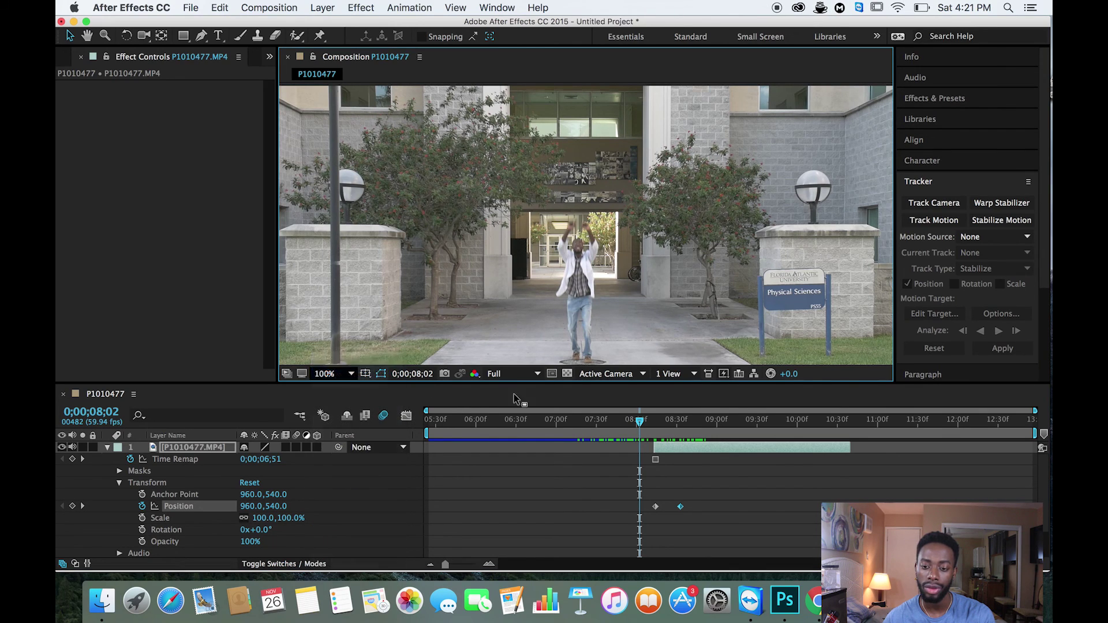
{"action": "mouse_move", "coordinate": [642, 428]}
{"action": "left_mouse_down"}
{"action": "mouse_move", "coordinate": [674, 422]}
{"action": "mouse_move", "coordinate": [627, 427]}
{"action": "mouse_move", "coordinate": [651, 425]}
{"action": "mouse_move", "coordinate": [634, 420]}
{"action": "mouse_move", "coordinate": [653, 432]}
{"action": "mouse_move", "coordinate": [641, 435]}
{"action": "left_mouse_up"}
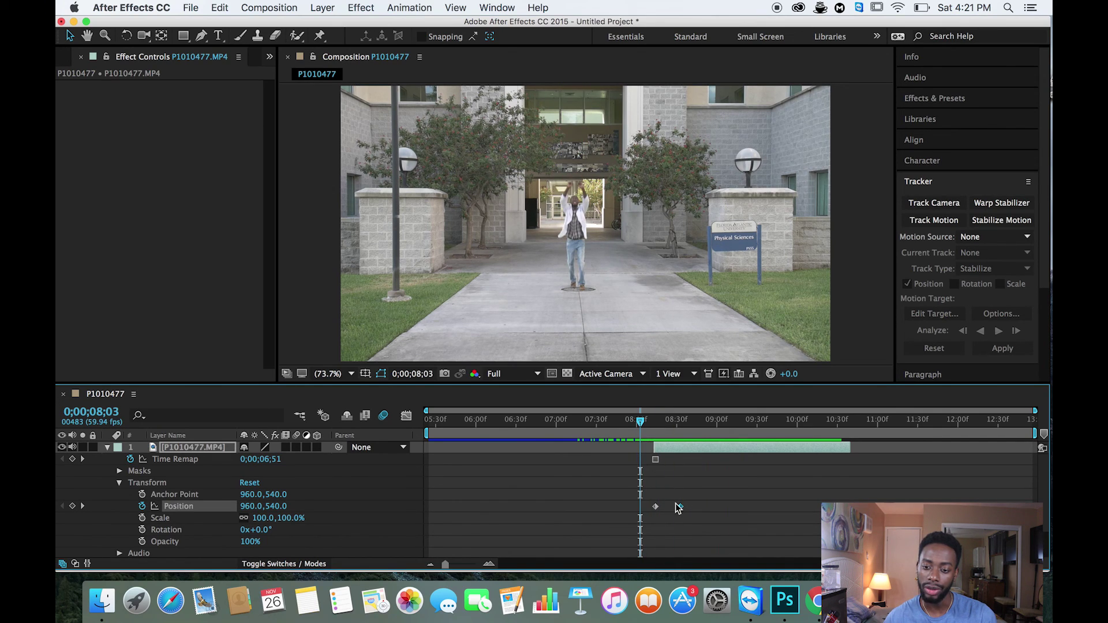
{"action": "left_click_drag", "start_coordinate": [678, 508], "coordinate": [667, 507]}
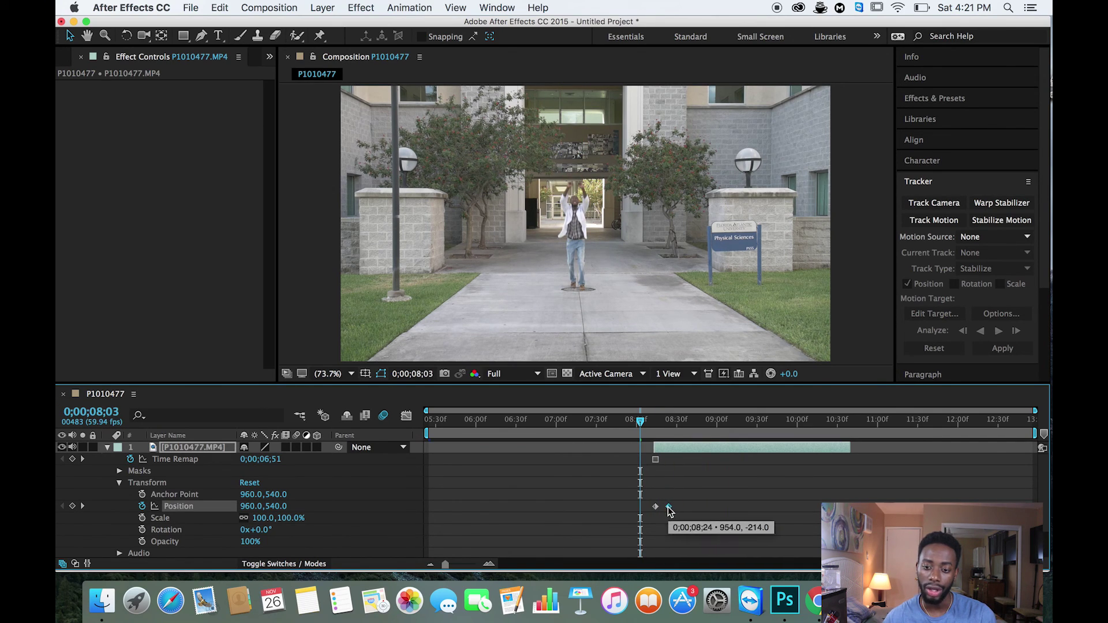
{"action": "left_click", "coordinate": [629, 425]}
{"action": "key", "text": "space"}
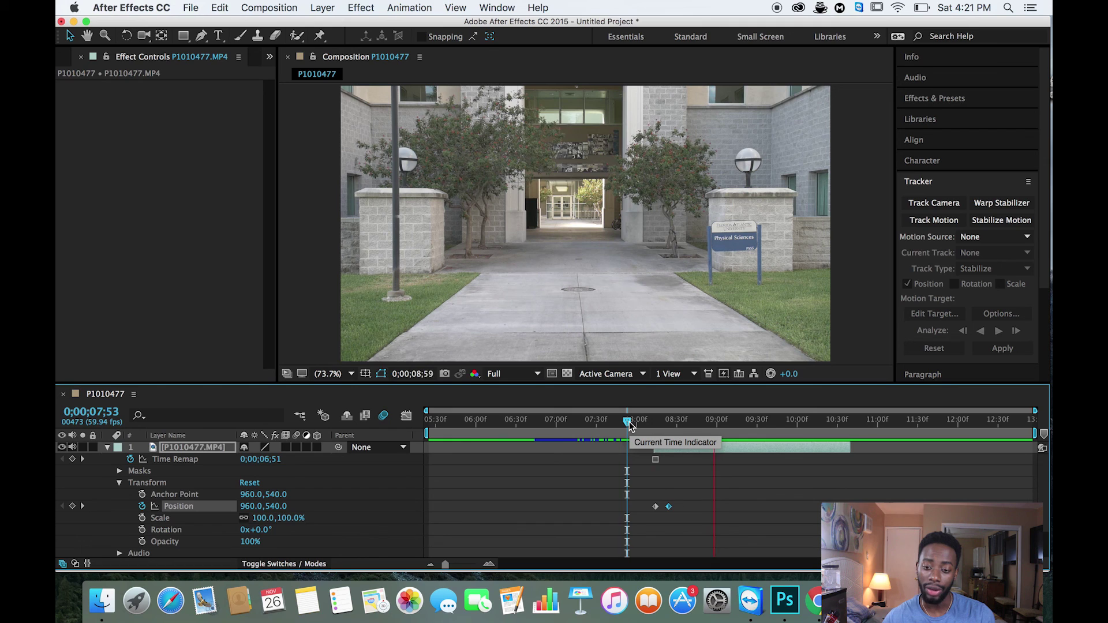
- Shift both Position keyframes about one frame earlier and preview the launch
{"action": "left_click_drag", "start_coordinate": [629, 425], "coordinate": [640, 425]}
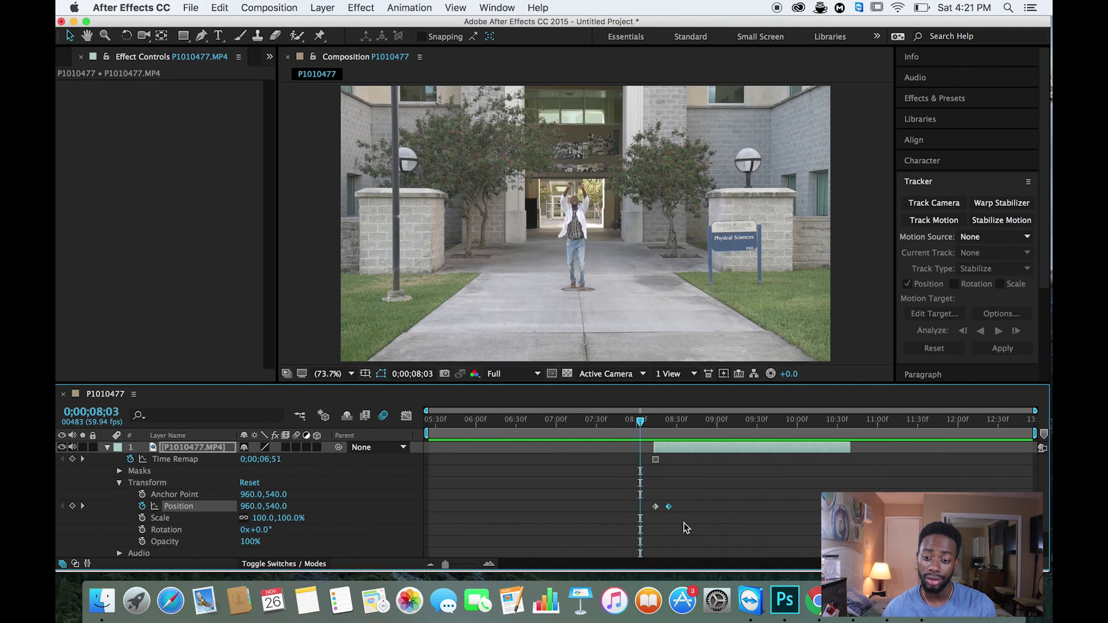
{"action": "mouse_move", "coordinate": [682, 502]}
{"action": "left_mouse_down"}
{"action": "mouse_move", "coordinate": [652, 515]}
{"action": "mouse_move", "coordinate": [668, 507]}
{"action": "left_mouse_up"}
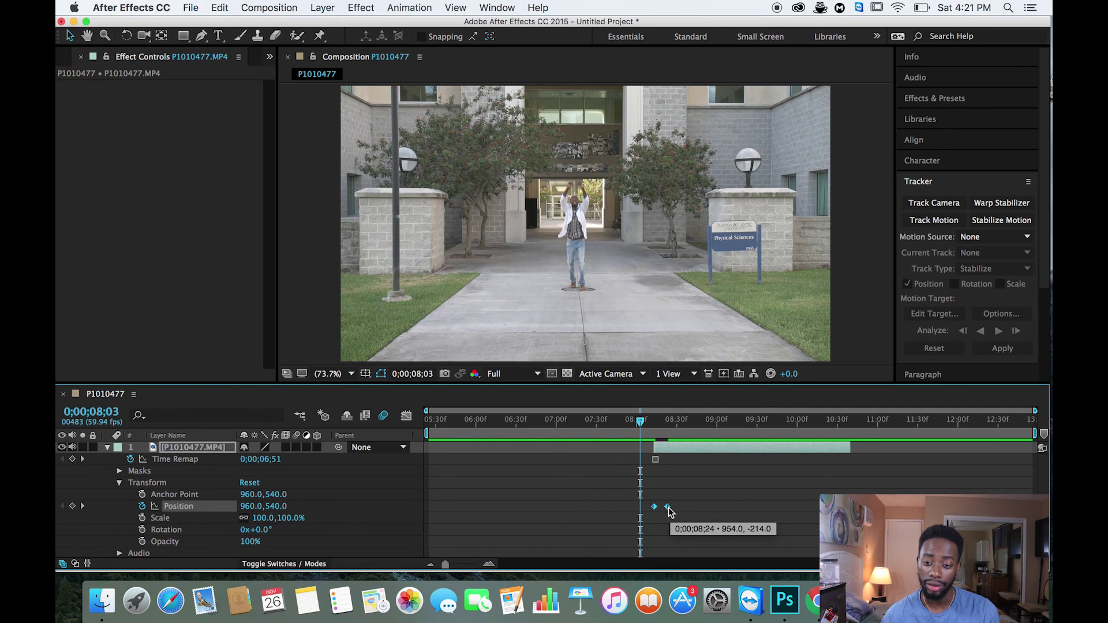
{"action": "key", "text": "space"}
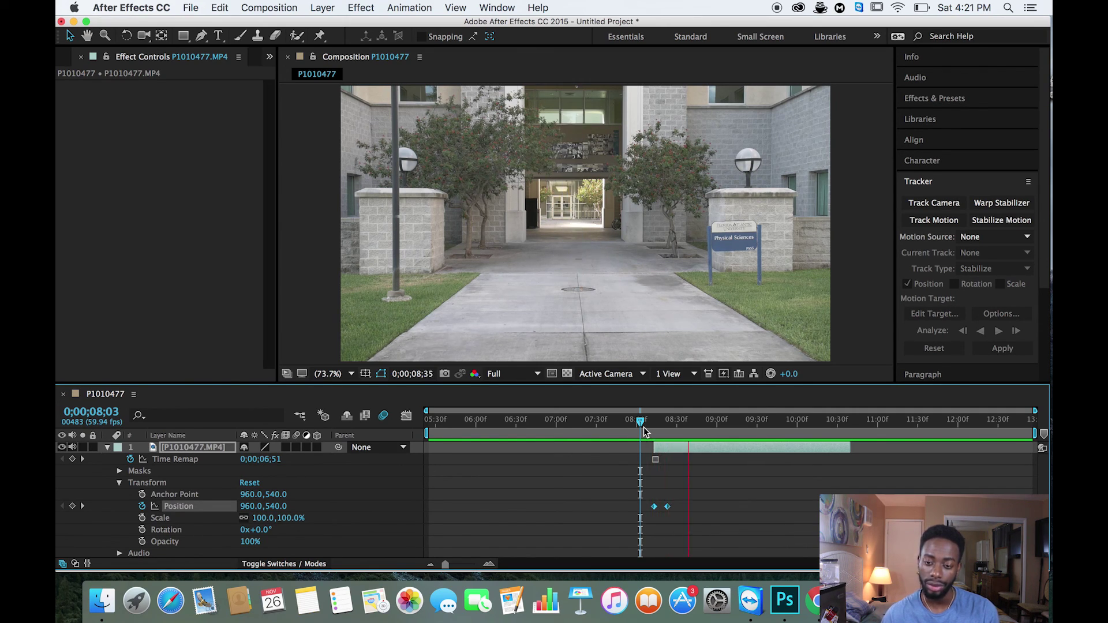
- Extend the start of the frozen layer back to about 0;00;08;10 and preview the transition from the live jump
{"action": "mouse_move", "coordinate": [643, 427]}
{"action": "left_mouse_down"}
{"action": "mouse_move", "coordinate": [632, 424]}
{"action": "mouse_move", "coordinate": [663, 421]}
{"action": "mouse_move", "coordinate": [630, 424]}
{"action": "mouse_move", "coordinate": [644, 428]}
{"action": "left_mouse_up"}
{"action": "left_click_drag", "start_coordinate": [645, 425], "coordinate": [649, 425]}
{"action": "left_click", "coordinate": [652, 446]}
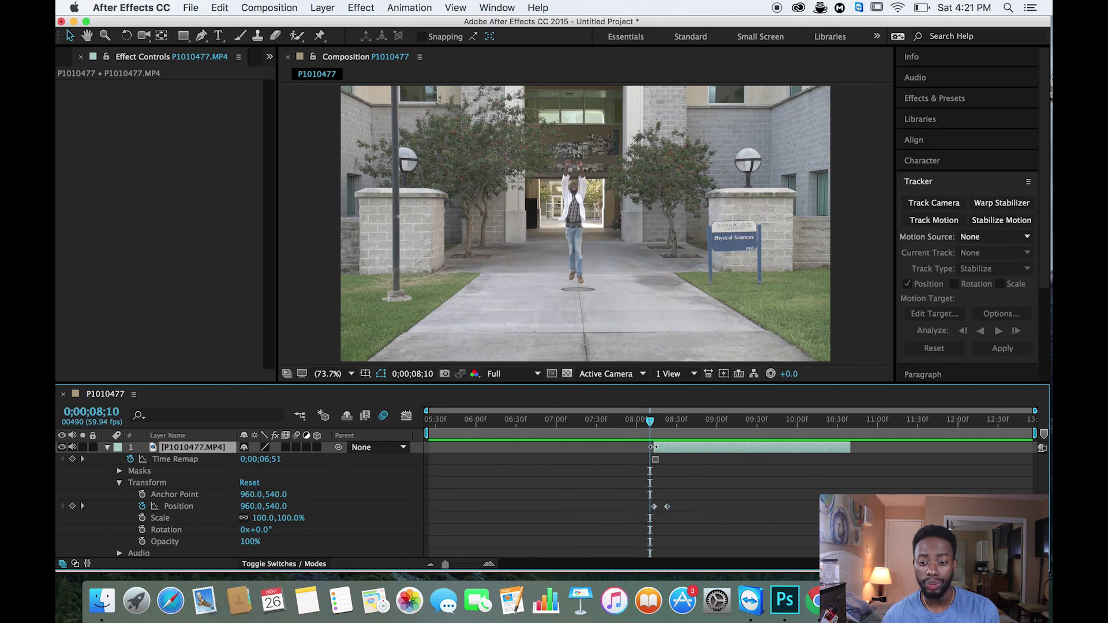
{"action": "left_click_drag", "start_coordinate": [650, 425], "coordinate": [598, 421]}
{"action": "key", "text": "space"}
{"action": "key", "text": "space"}
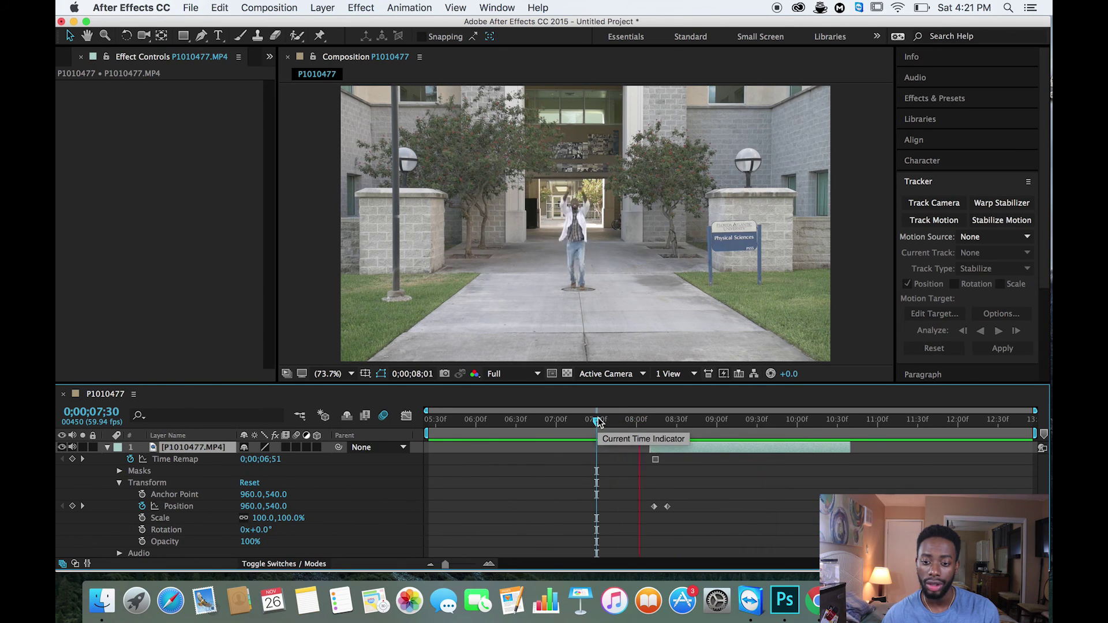
{"action": "left_click_drag", "start_coordinate": [598, 422], "coordinate": [626, 426]}
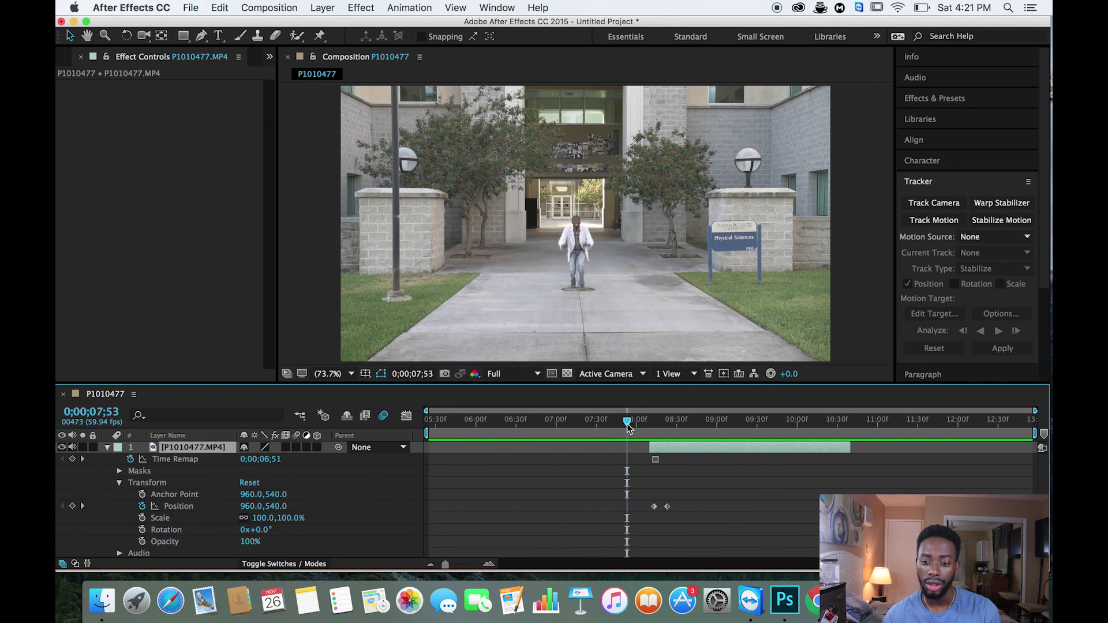
- Enable motion blur for the frozen layer and check the blurred man at 0;00;08;16 without the mask outline
{"action": "left_click", "coordinate": [108, 448]}
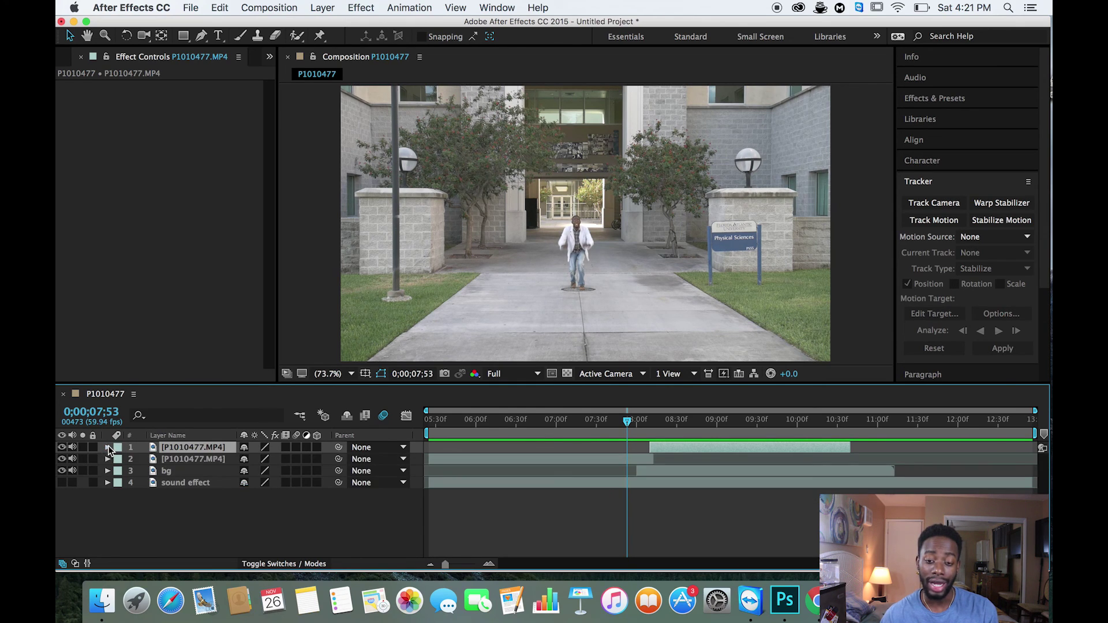
{"action": "left_click", "coordinate": [382, 417]}
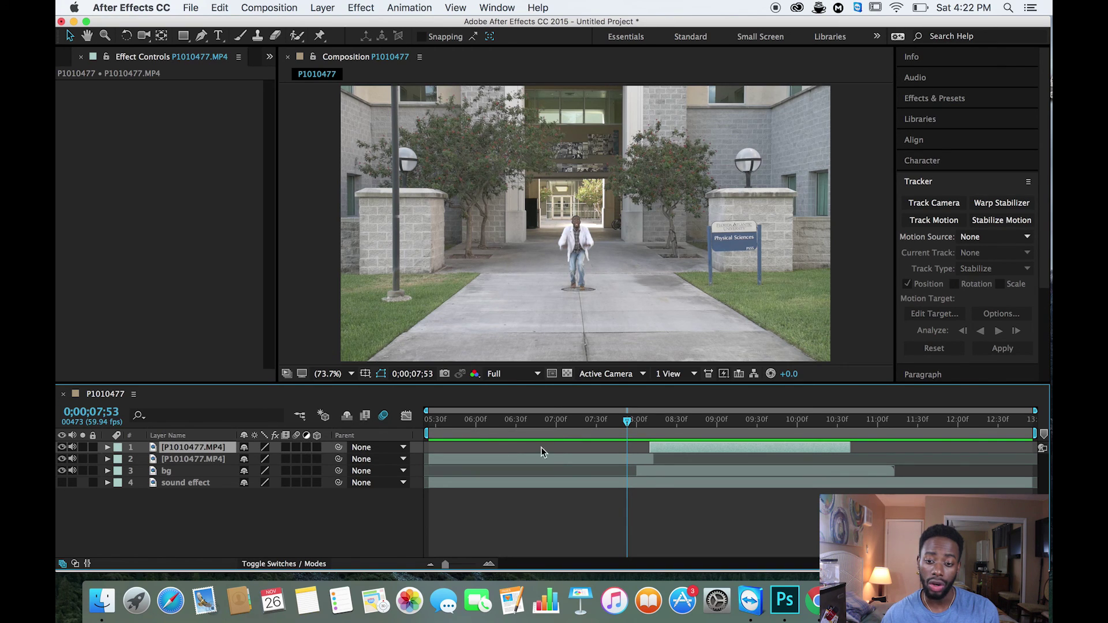
{"action": "left_click_drag", "start_coordinate": [628, 424], "coordinate": [652, 421]}
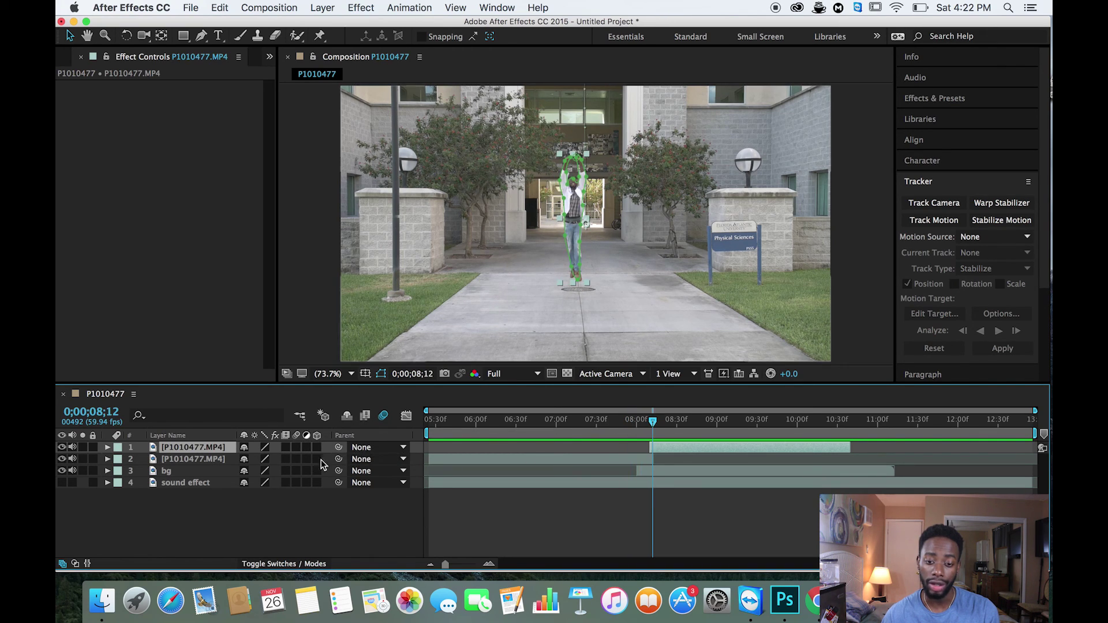
{"action": "left_click", "coordinate": [298, 450]}
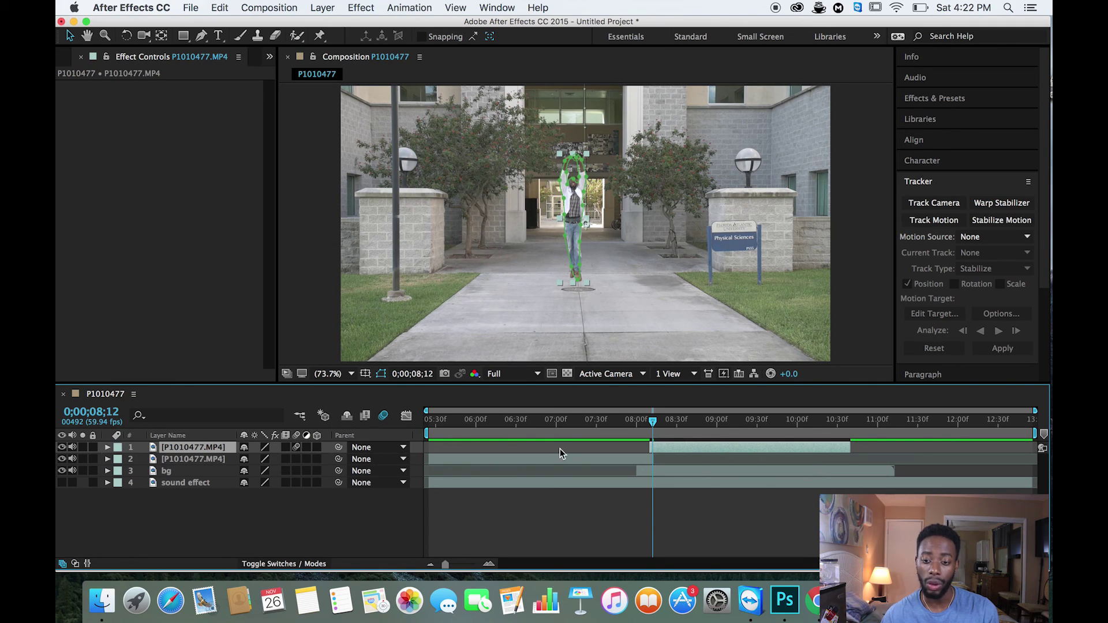
{"action": "mouse_move", "coordinate": [654, 425]}
{"action": "left_mouse_down"}
{"action": "mouse_move", "coordinate": [689, 421]}
{"action": "mouse_move", "coordinate": [658, 421]}
{"action": "left_mouse_up"}
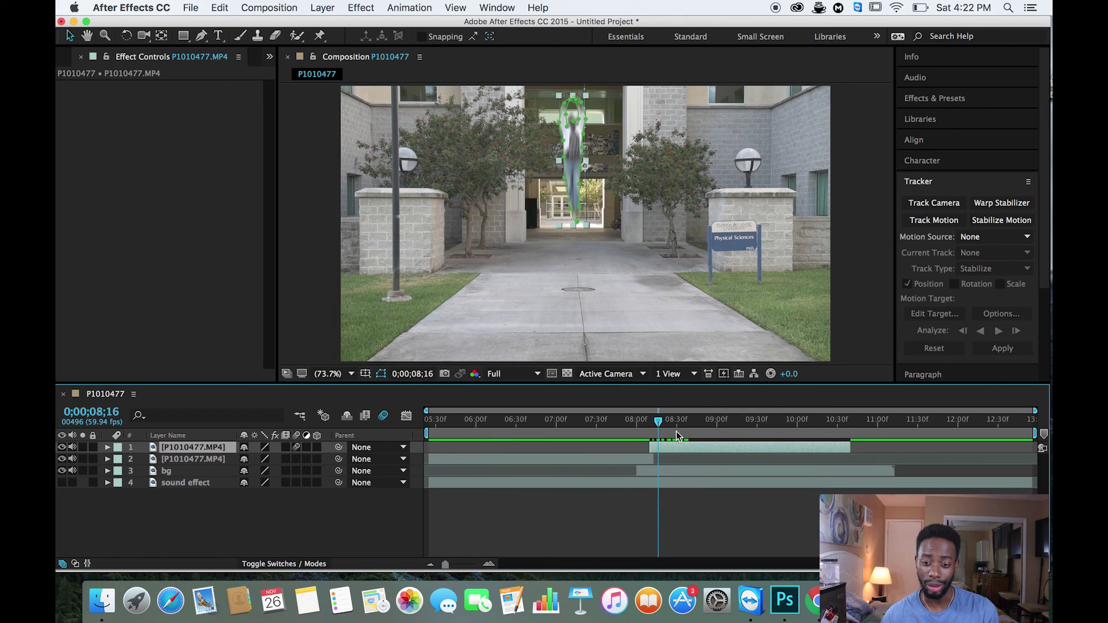
{"action": "left_click", "coordinate": [670, 472]}
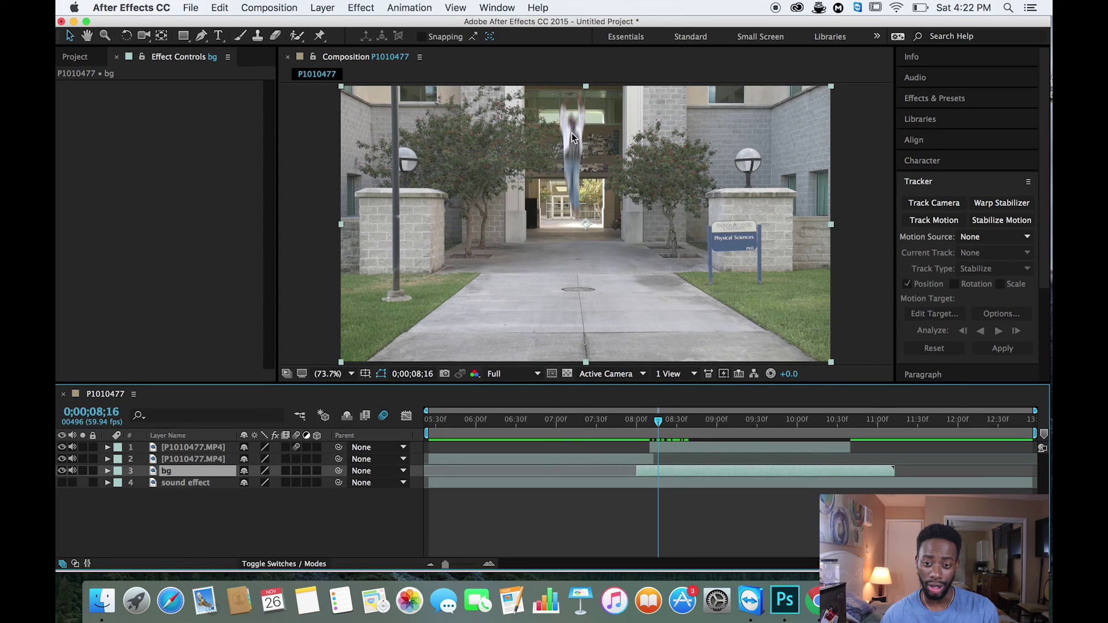
- Shift the sound effect layer so it starts at about 0;00;08;03, just before the man launches upward
{"action": "left_click_drag", "start_coordinate": [654, 425], "coordinate": [640, 430]}
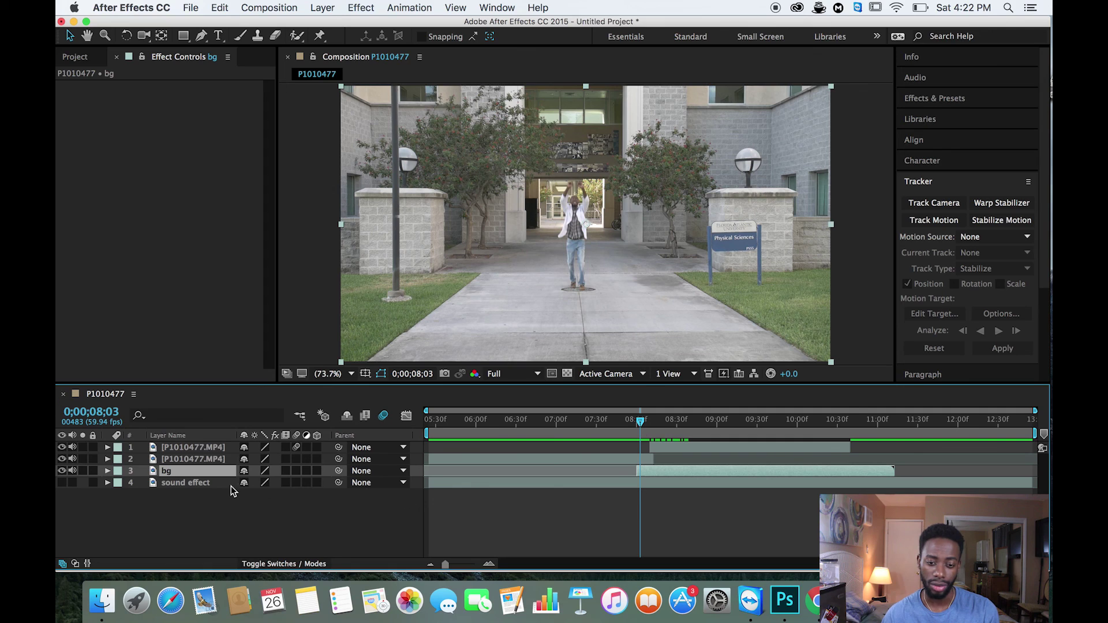
{"action": "left_click", "coordinate": [185, 483]}
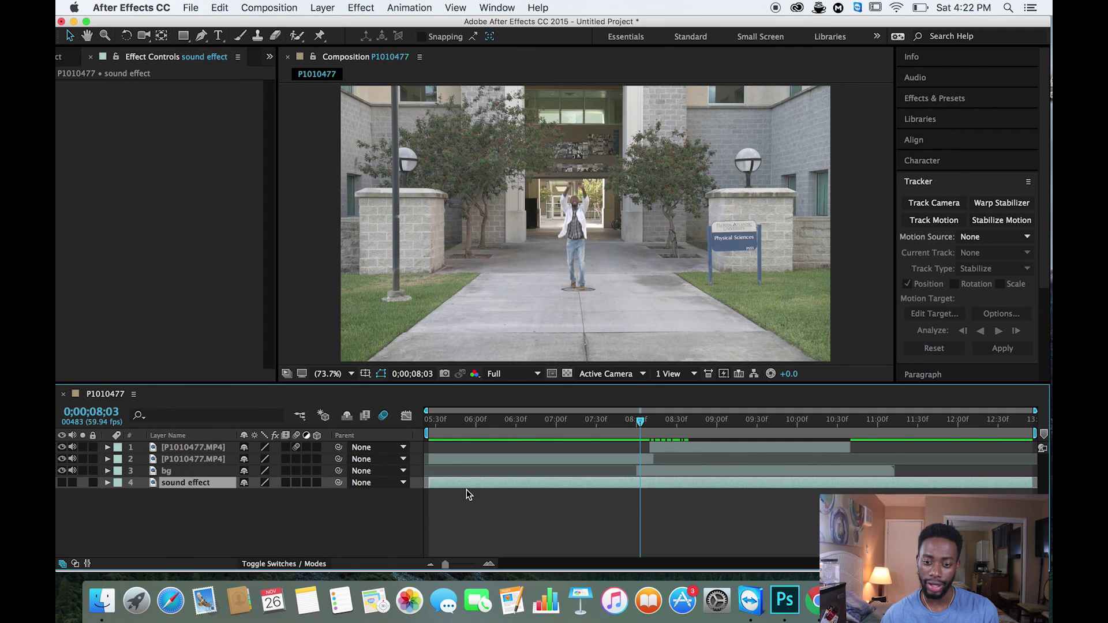
{"action": "left_click_drag", "start_coordinate": [462, 483], "coordinate": [676, 486]}
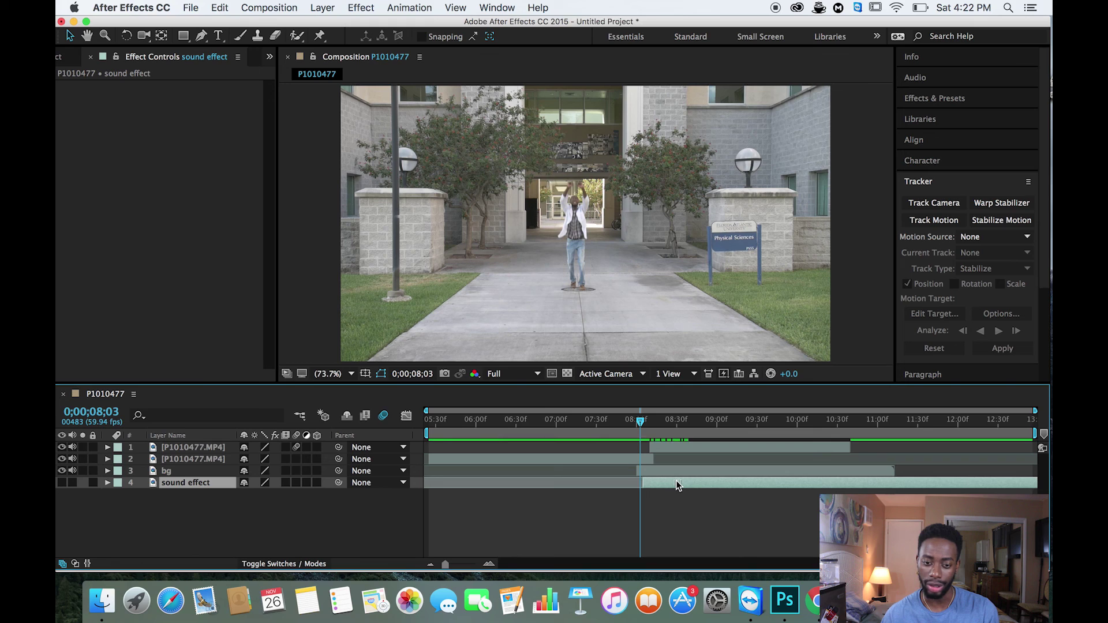
- Turn on the sound effect layer's audio and mute the bg layer and both P1010477.MP4 layers
{"action": "left_click", "coordinate": [73, 484]}
{"action": "left_click_drag", "start_coordinate": [637, 423], "coordinate": [537, 421]}
{"action": "left_click", "coordinate": [72, 470]}
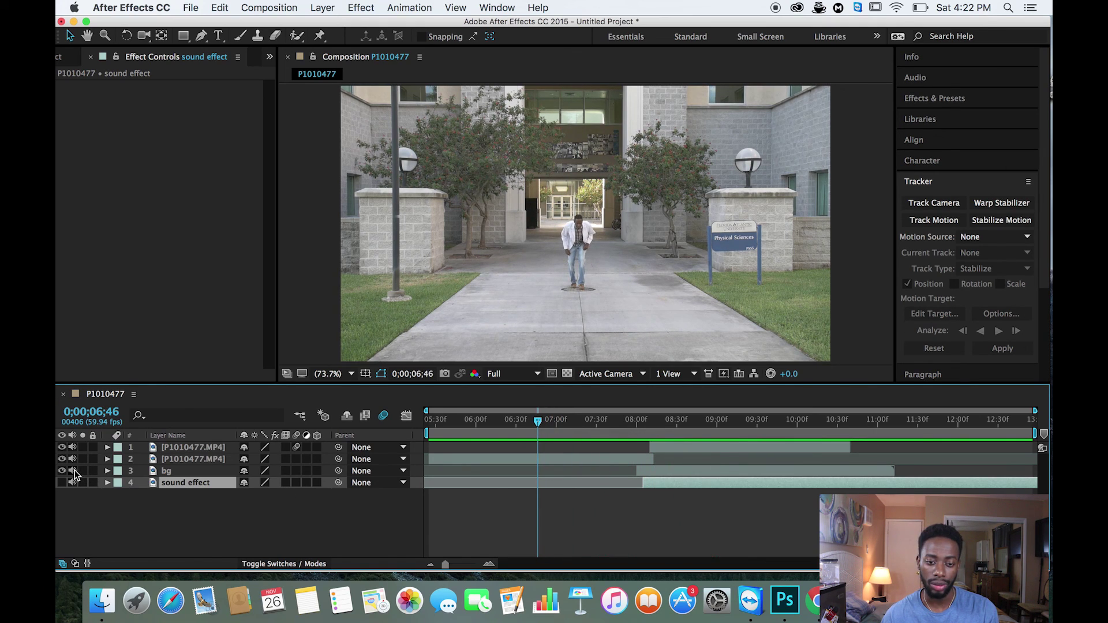
{"action": "left_click", "coordinate": [71, 447]}
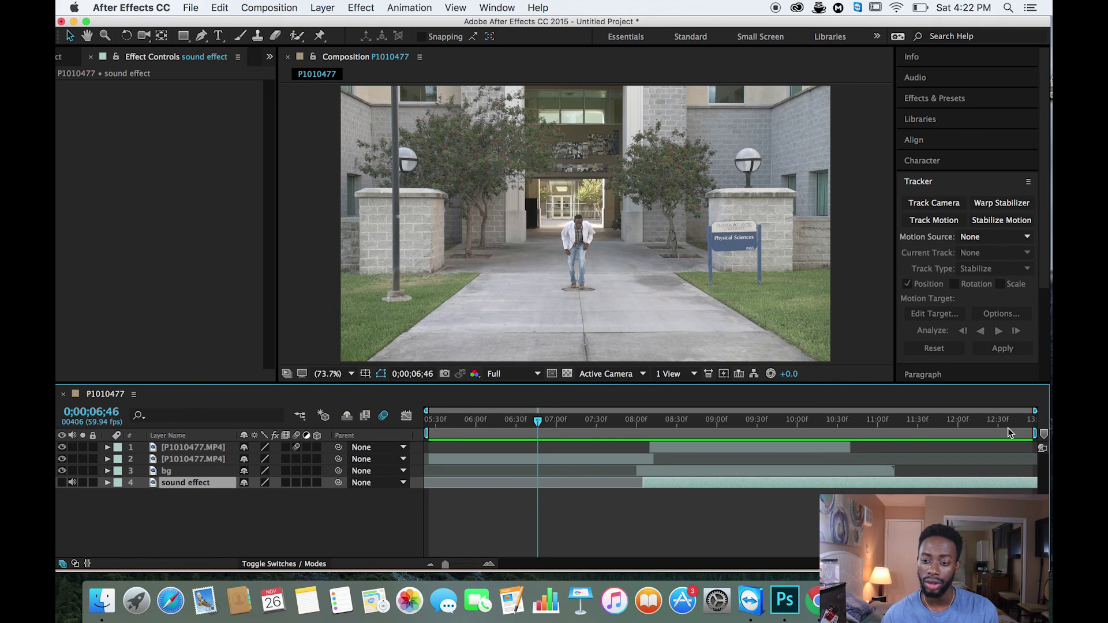
- End the work area where the frozen layer ends, trim the composition to it, and preview the result from the start
{"action": "left_click_drag", "start_coordinate": [1034, 434], "coordinate": [850, 451]}
{"action": "right_click", "coordinate": [846, 440]}
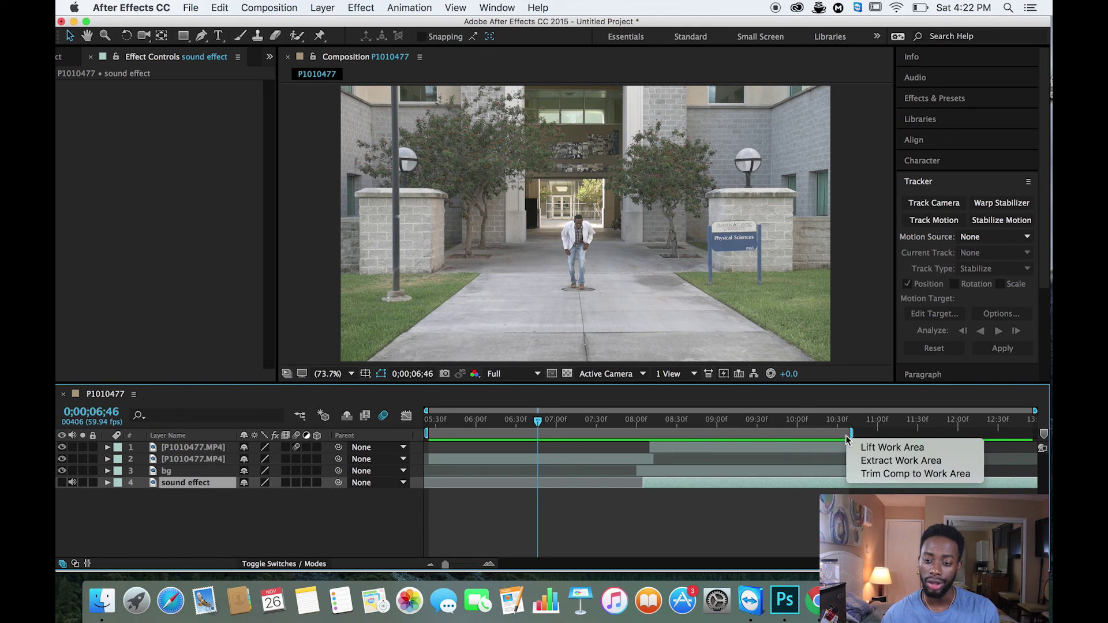
{"action": "left_click", "coordinate": [898, 474]}
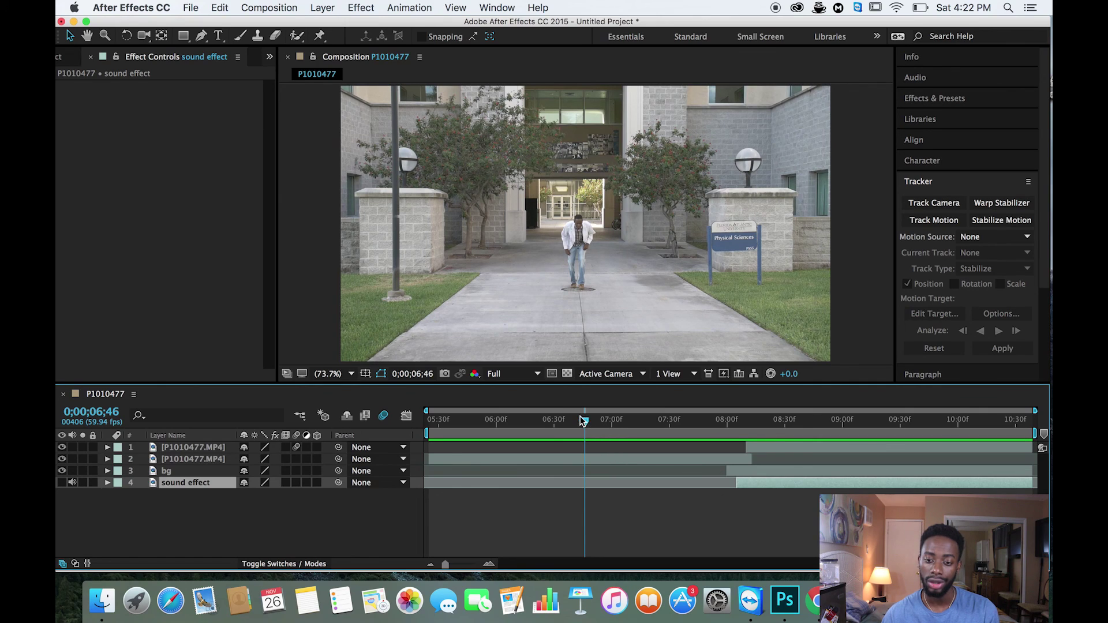
{"action": "left_click_drag", "start_coordinate": [588, 421], "coordinate": [397, 427]}
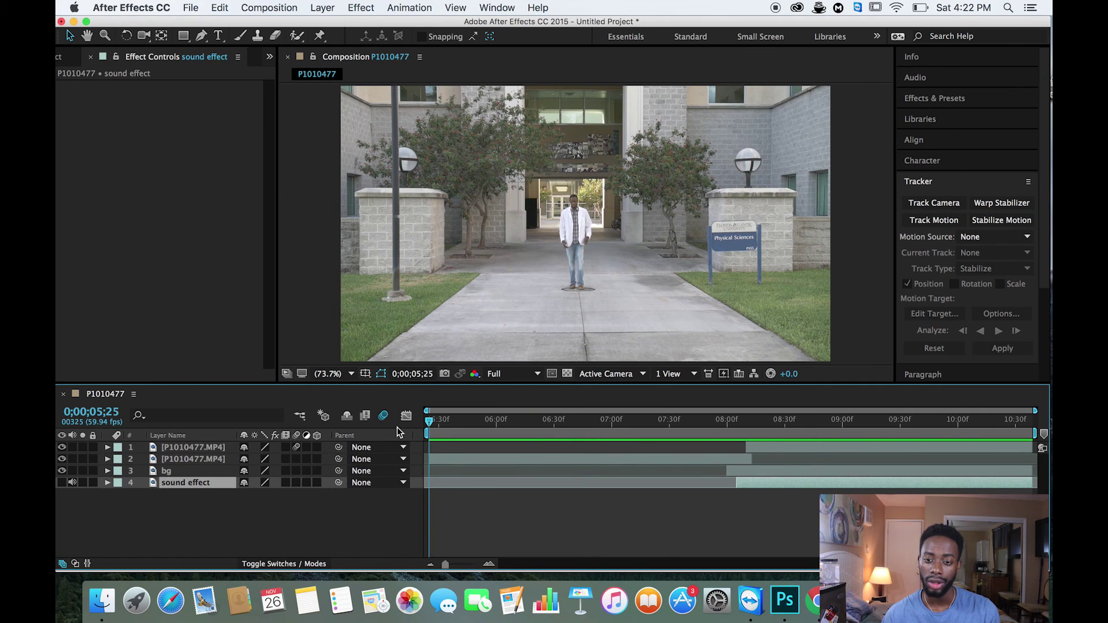
{"action": "key", "text": "space"}
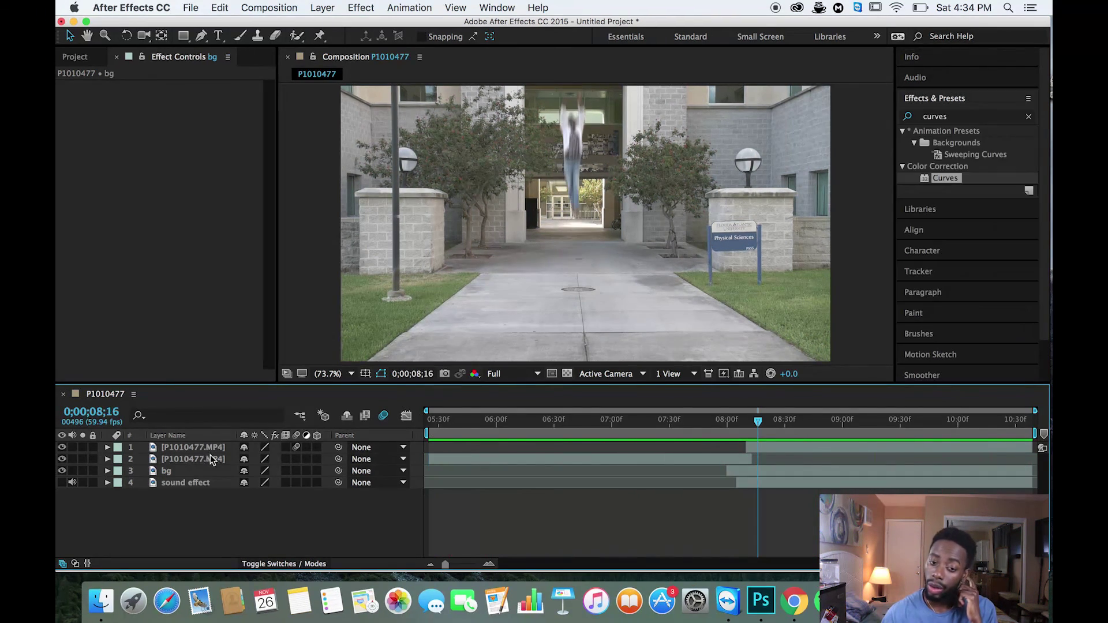
- Pre-compose all four layers as "fly", moving all attributes, without adjusting the duration to the layers' time span or opening the new composition
{"action": "left_click", "coordinate": [210, 448]}
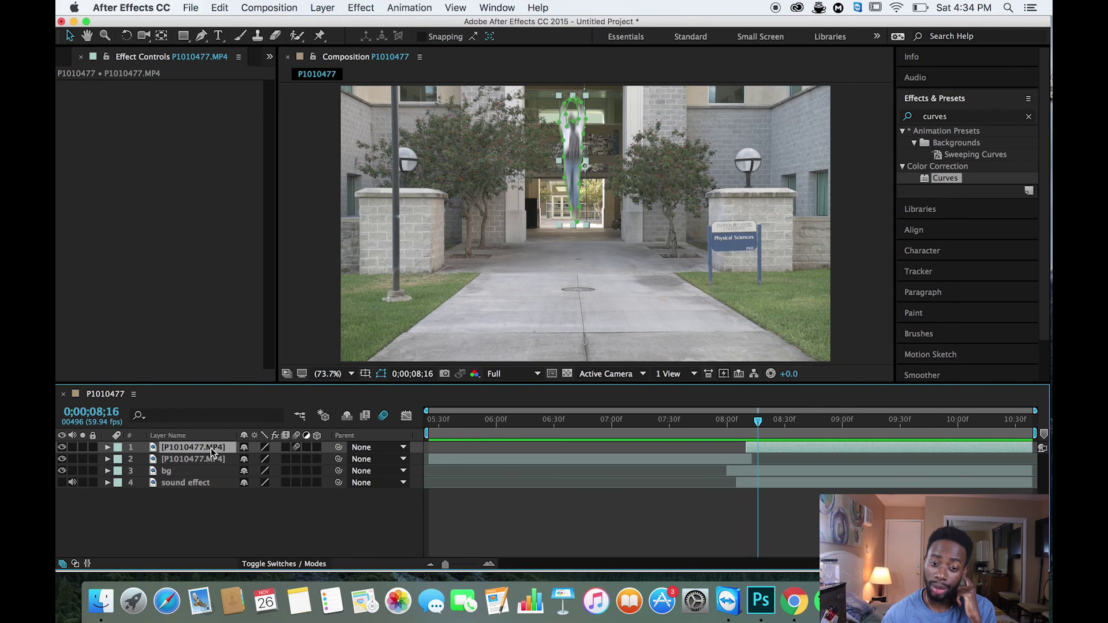
{"action": "left_click", "coordinate": [212, 480], "text": "shift"}
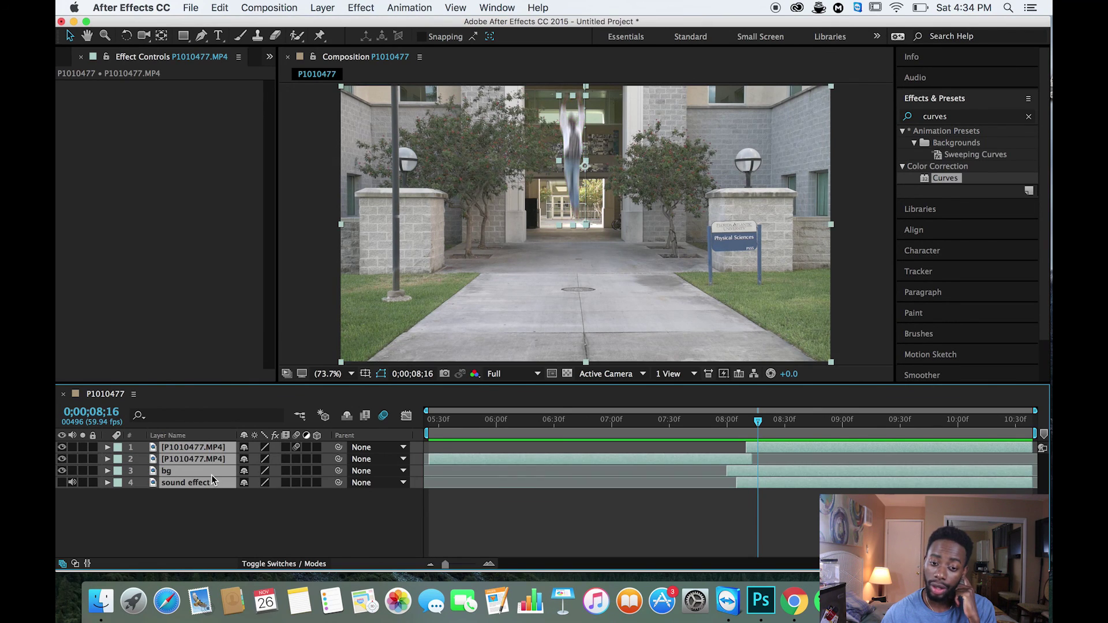
{"action": "right_click", "coordinate": [211, 476]}
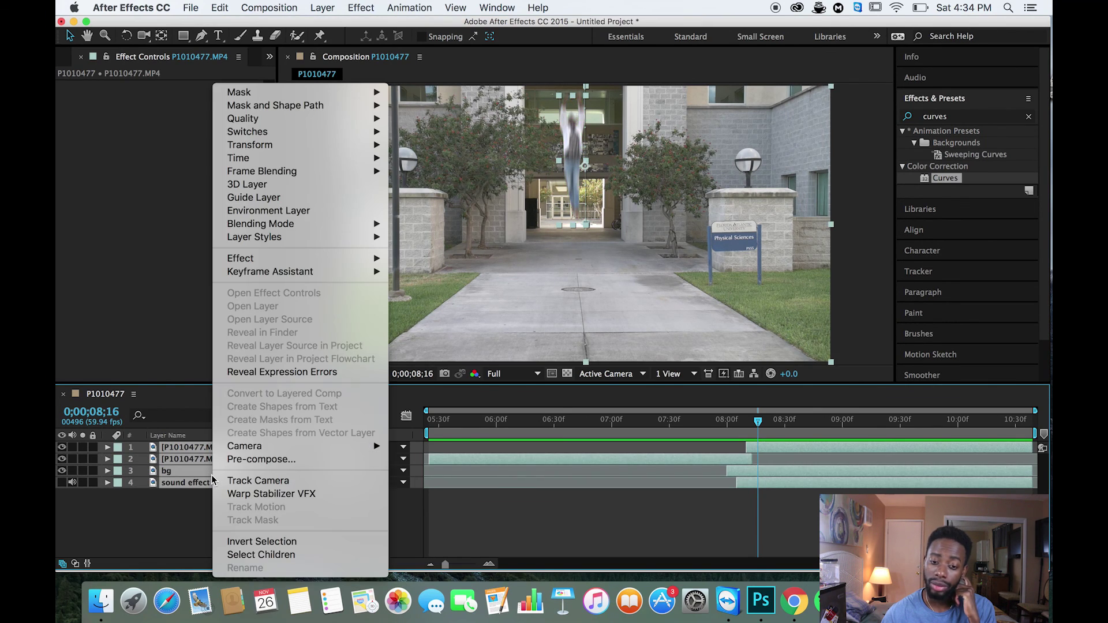
{"action": "left_click", "coordinate": [258, 461]}
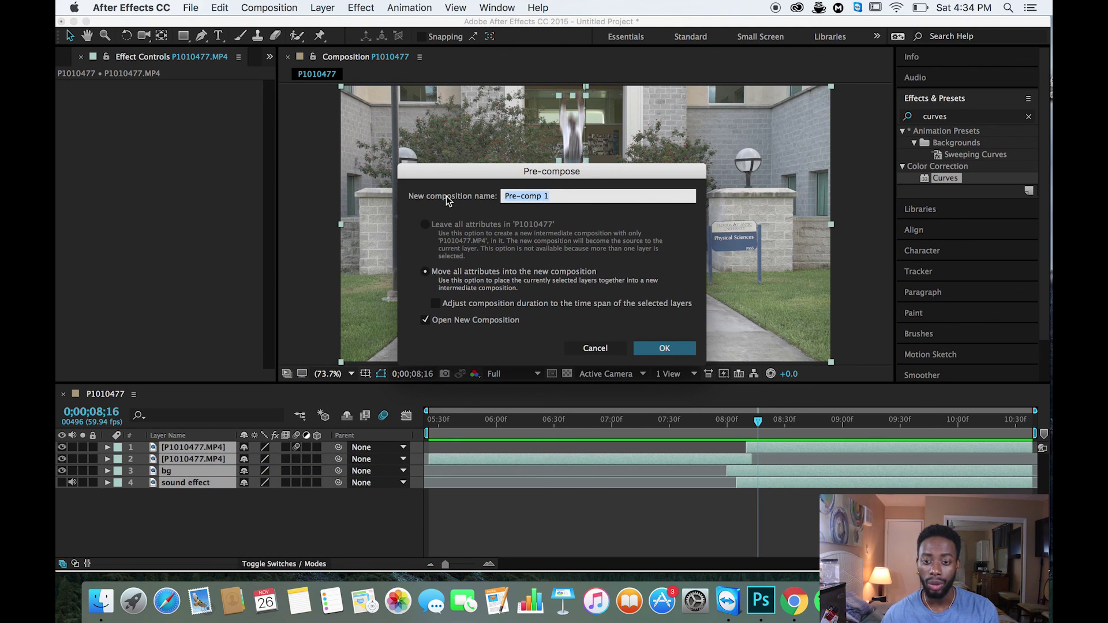
{"action": "type", "text": "fly"}
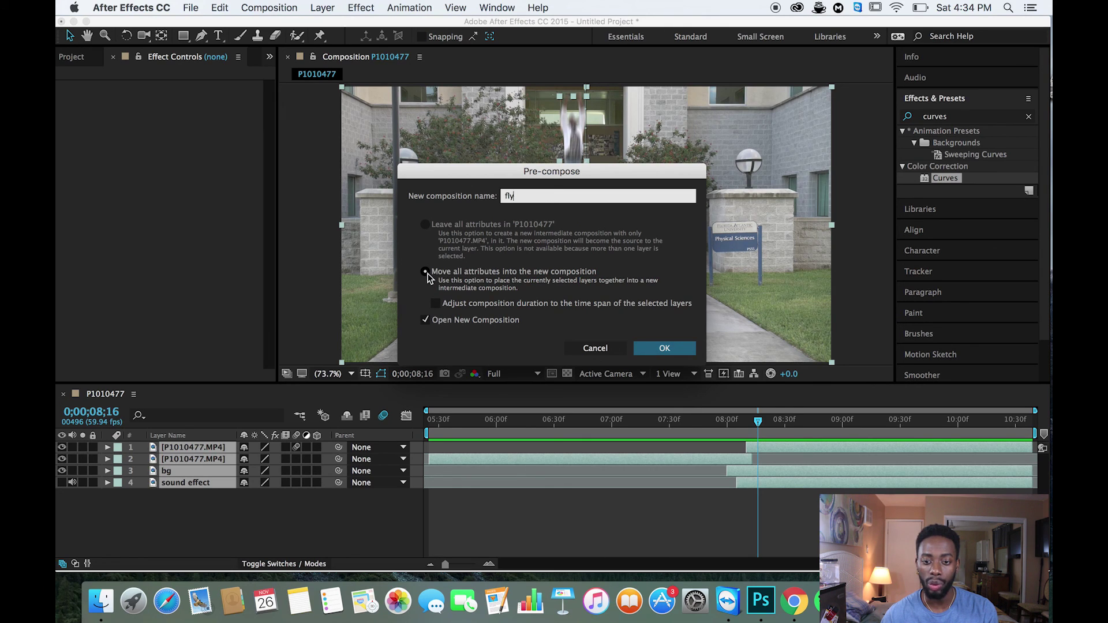
{"action": "left_click", "coordinate": [425, 272]}
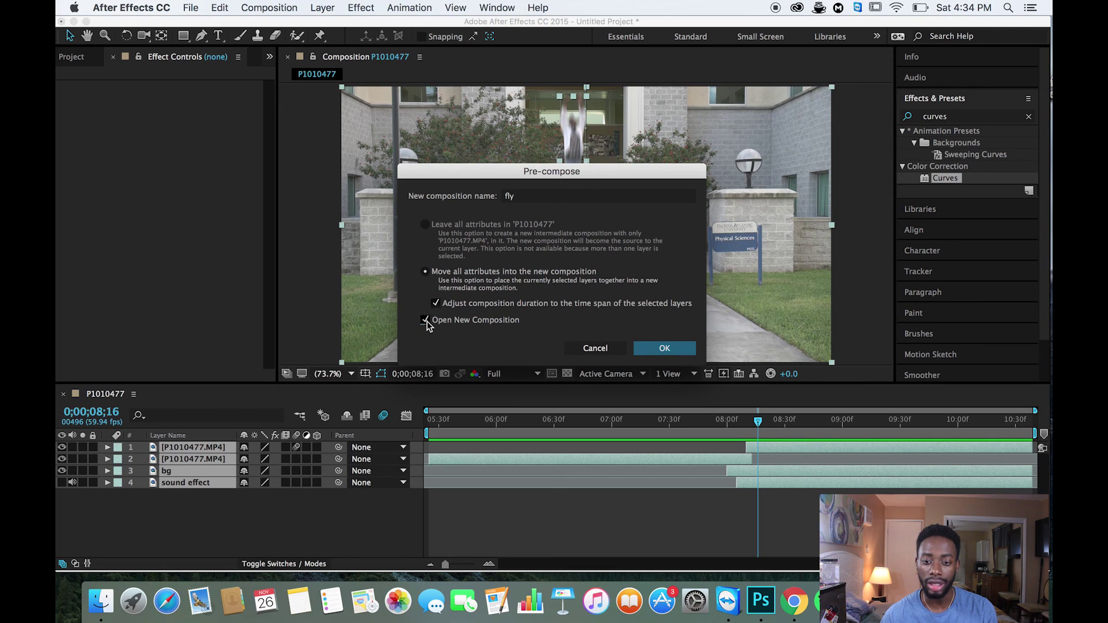
{"action": "left_click", "coordinate": [435, 304]}
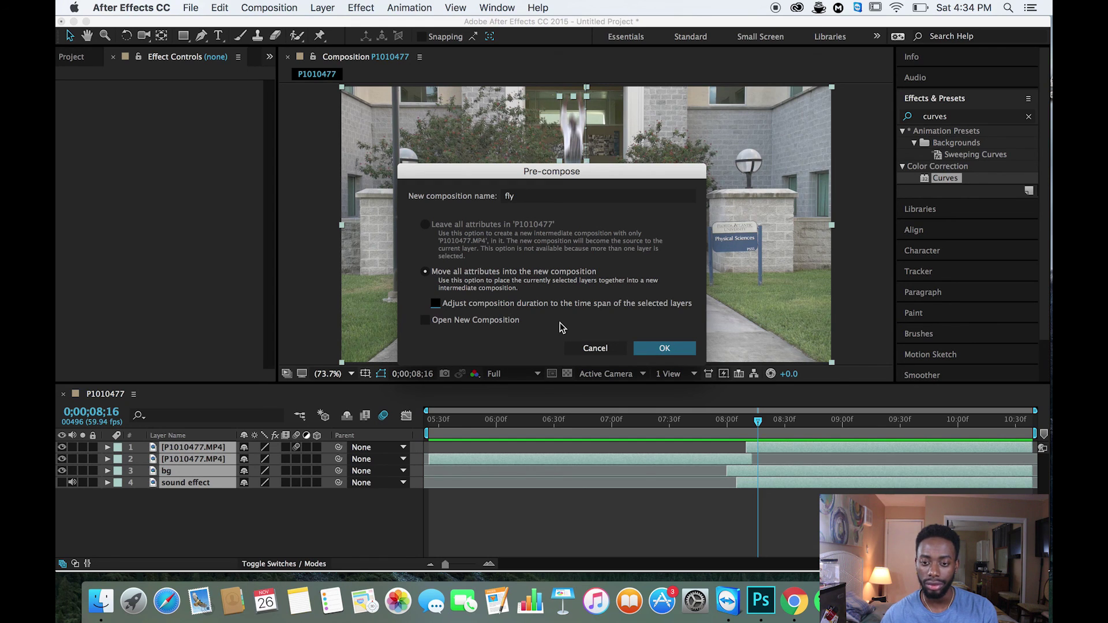
{"action": "left_click", "coordinate": [655, 349]}
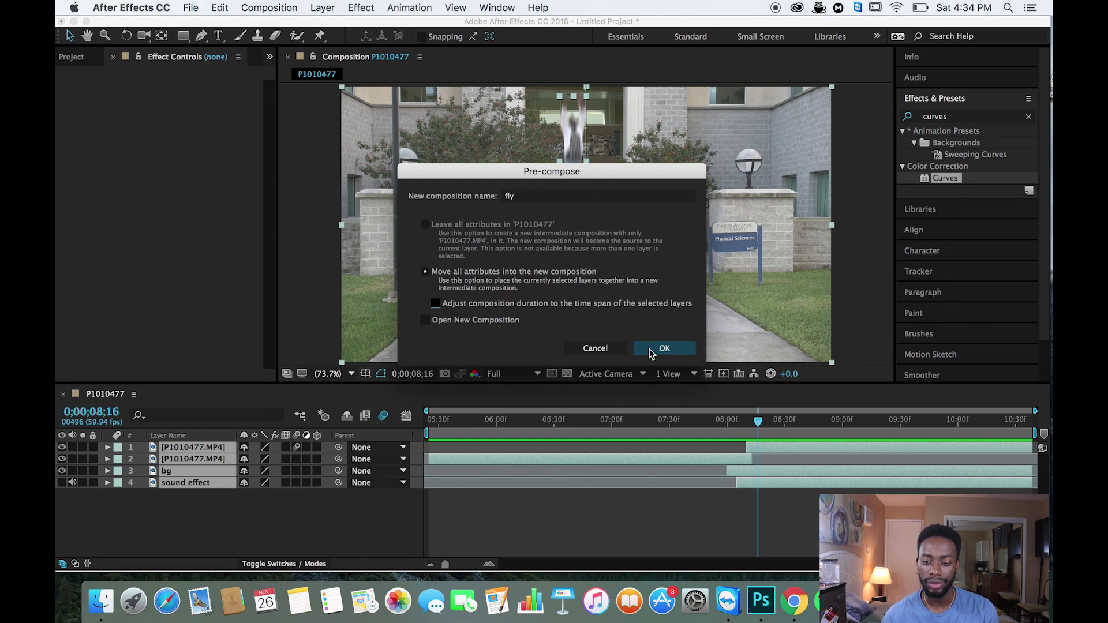
- Preview the jump in the pre-composed fly layer, starting playback around 0;00;07;04 and 0;00;07;09
{"action": "left_click_drag", "start_coordinate": [758, 424], "coordinate": [620, 443]}
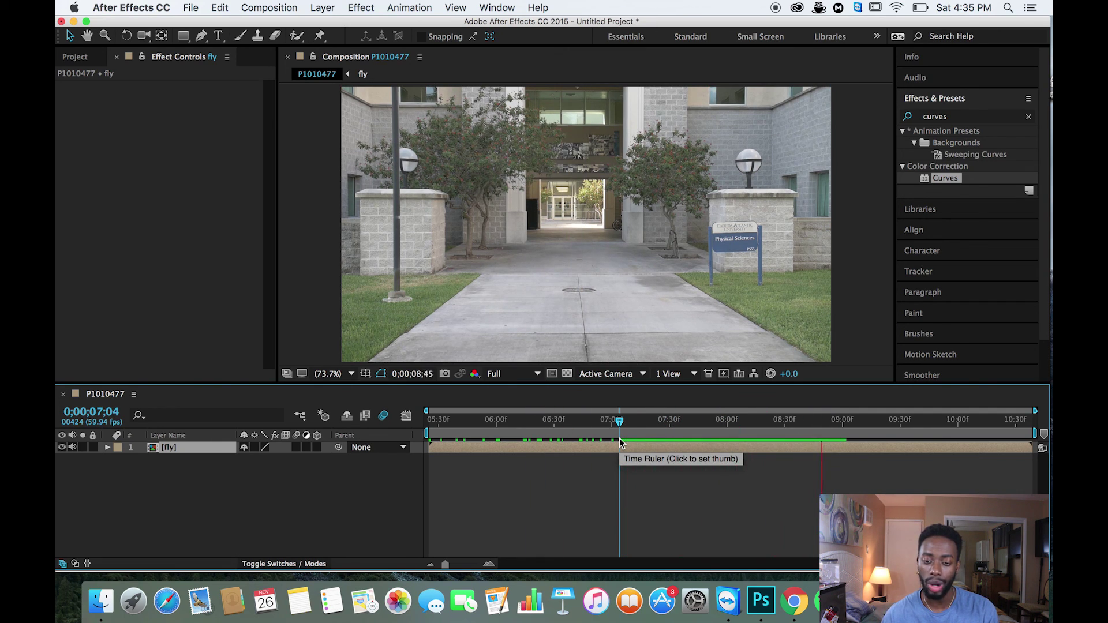
{"action": "left_click_drag", "start_coordinate": [619, 425], "coordinate": [630, 426]}
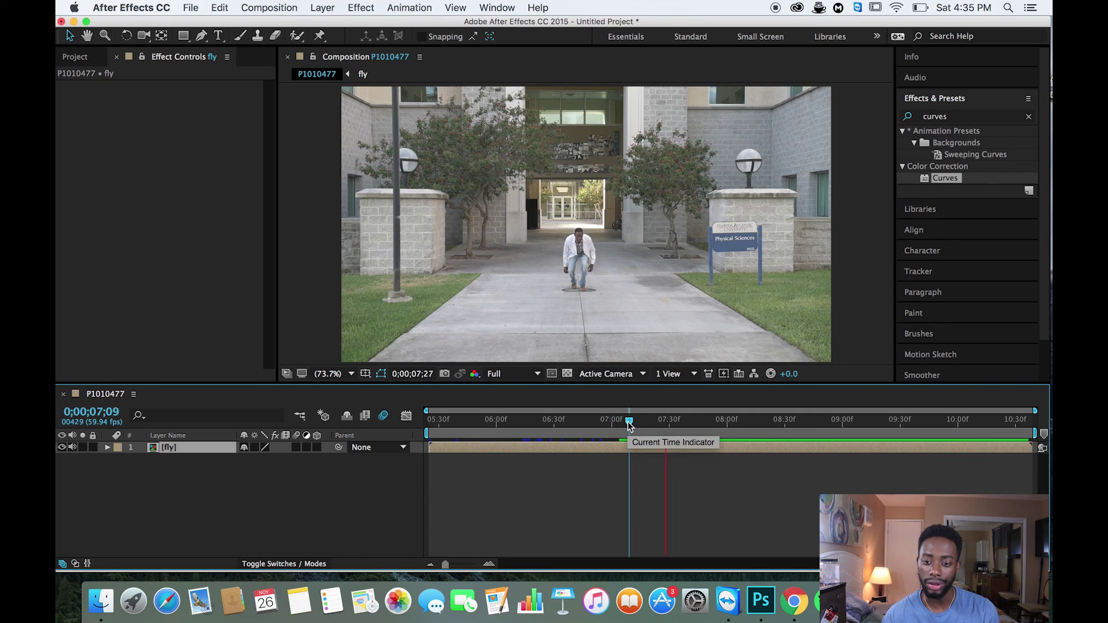
{"action": "left_click_drag", "start_coordinate": [629, 425], "coordinate": [665, 425]}
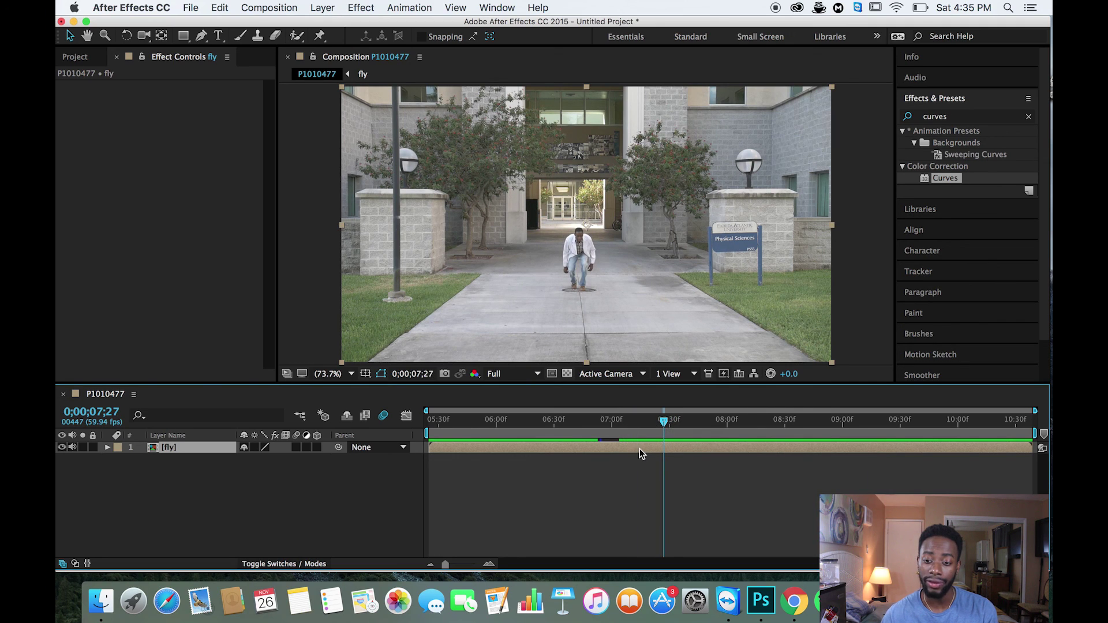
- Show the Wiggler and keyframe the fly layer's Anchor Point at 0;00;08;09 and 0;00;08;55
{"action": "left_click", "coordinate": [499, 8]}
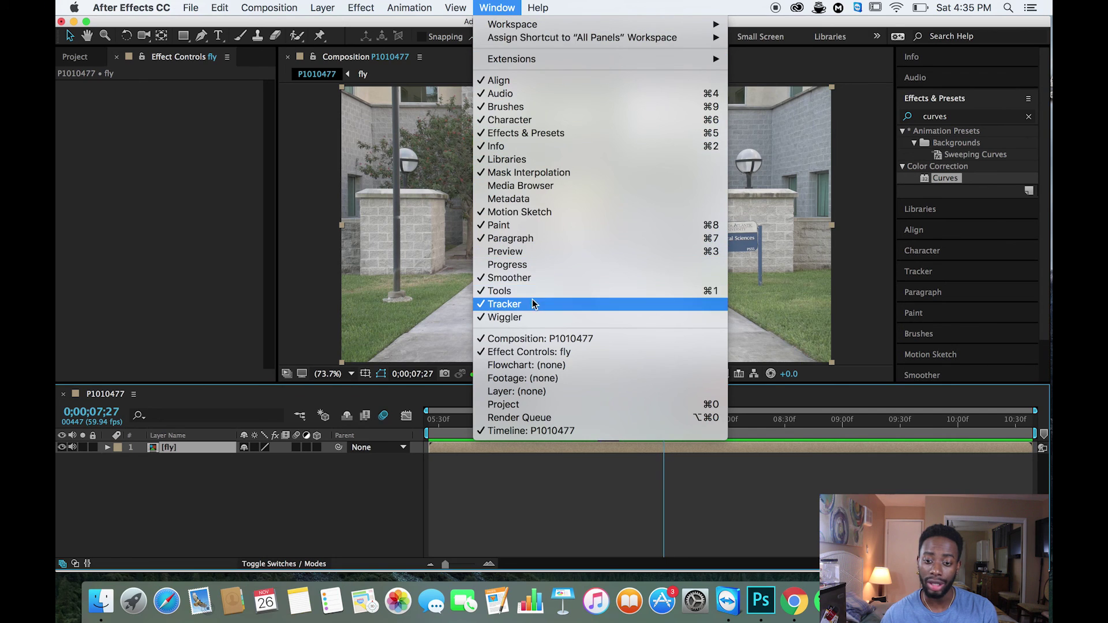
{"action": "left_click", "coordinate": [531, 316]}
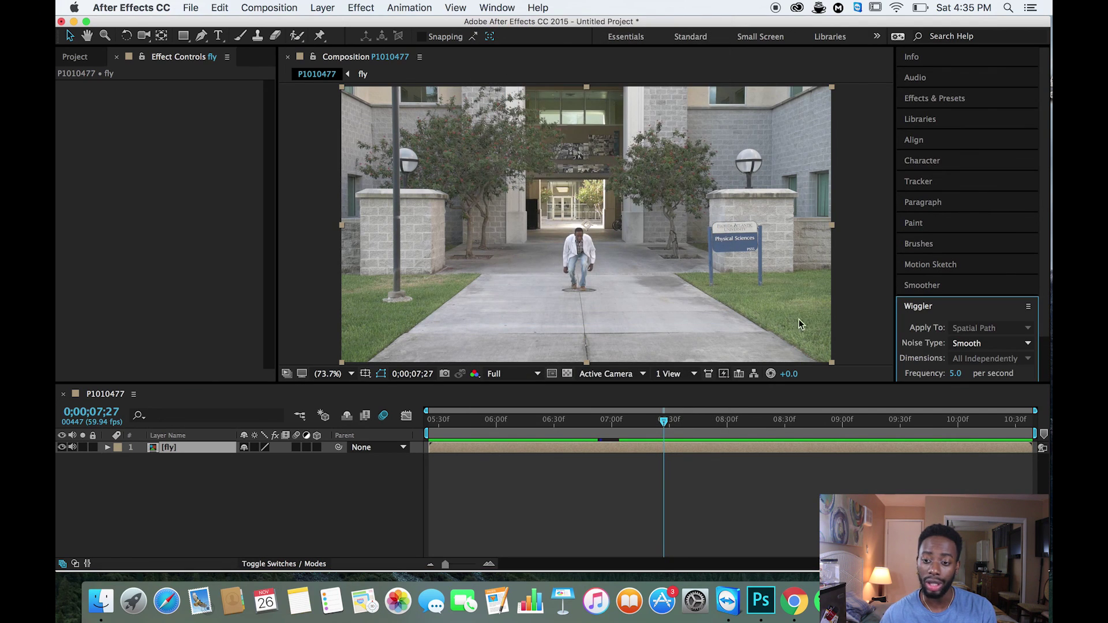
{"action": "left_click", "coordinate": [107, 449]}
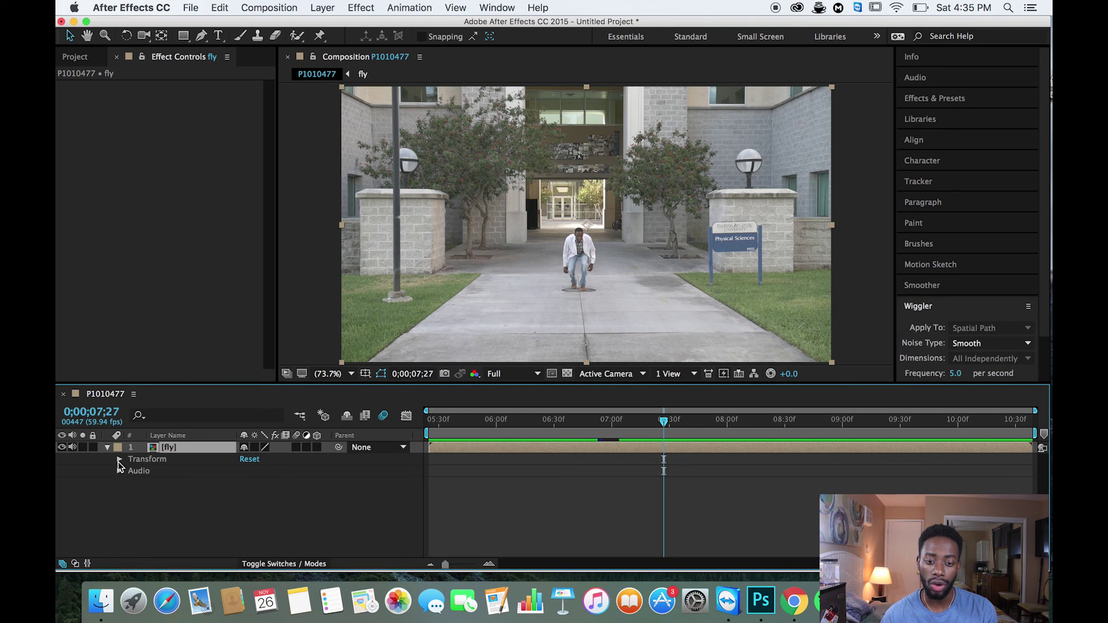
{"action": "left_click", "coordinate": [118, 459]}
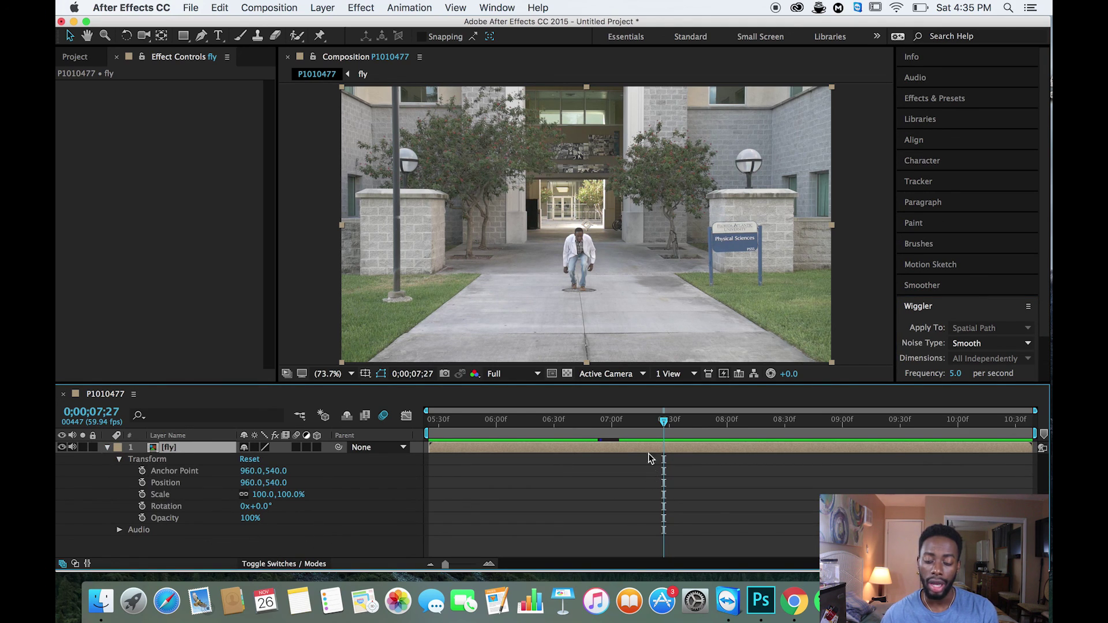
{"action": "left_click_drag", "start_coordinate": [664, 422], "coordinate": [745, 430]}
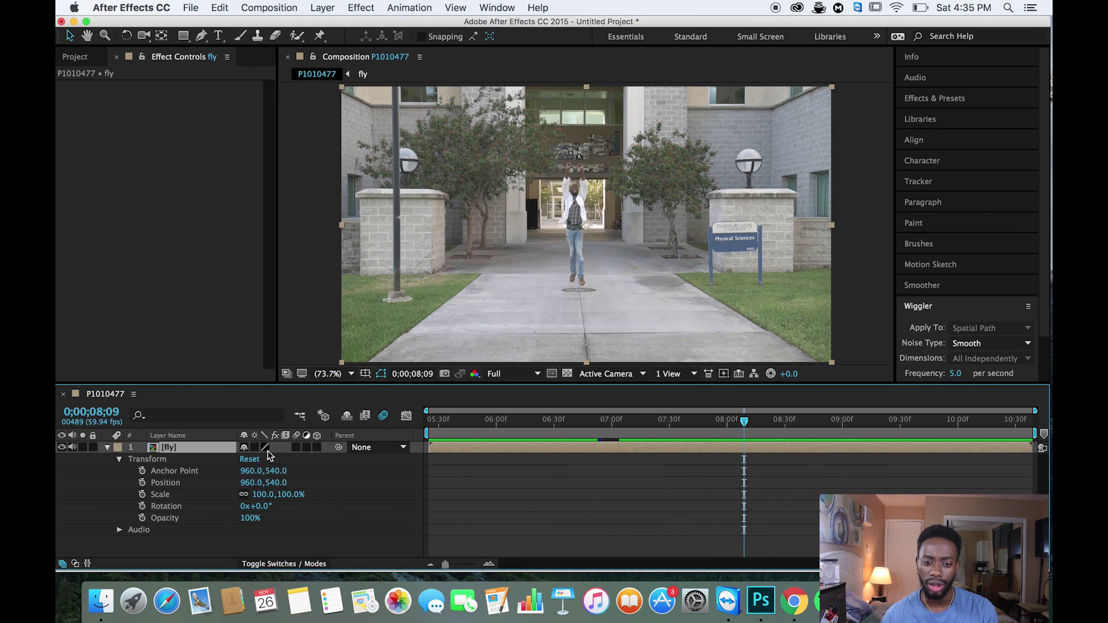
{"action": "left_click", "coordinate": [142, 471]}
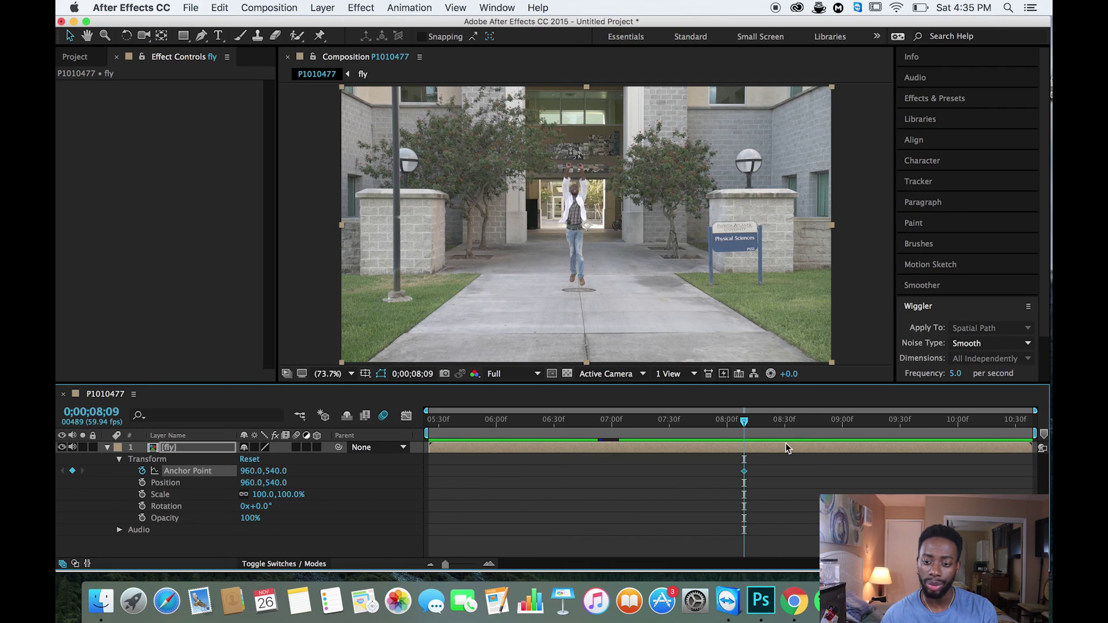
{"action": "left_click_drag", "start_coordinate": [745, 426], "coordinate": [835, 431]}
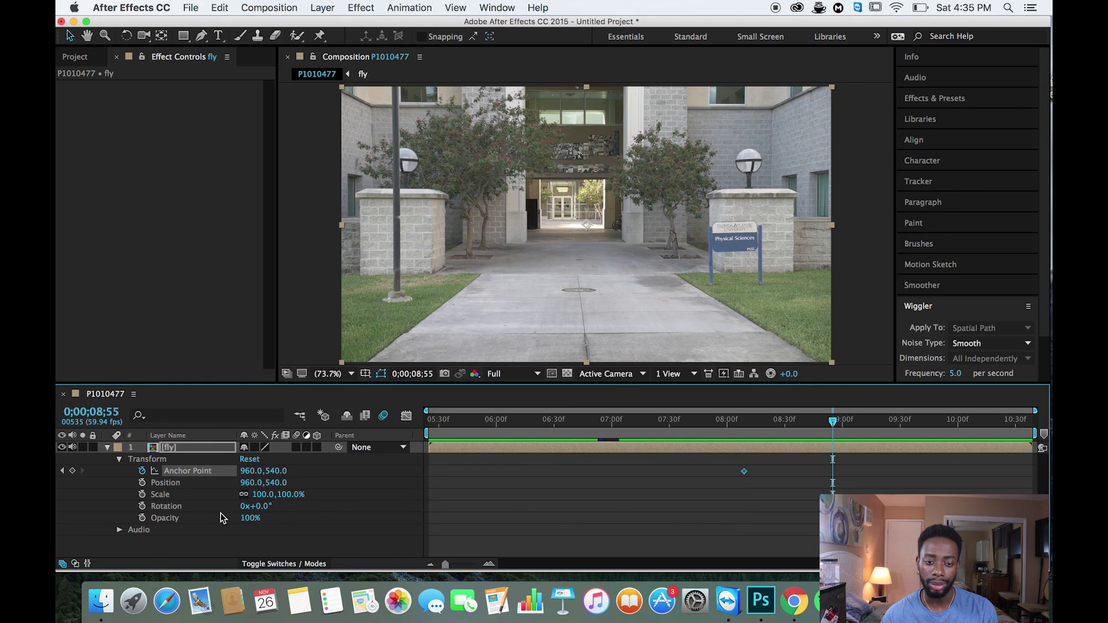
{"action": "left_click", "coordinate": [73, 471]}
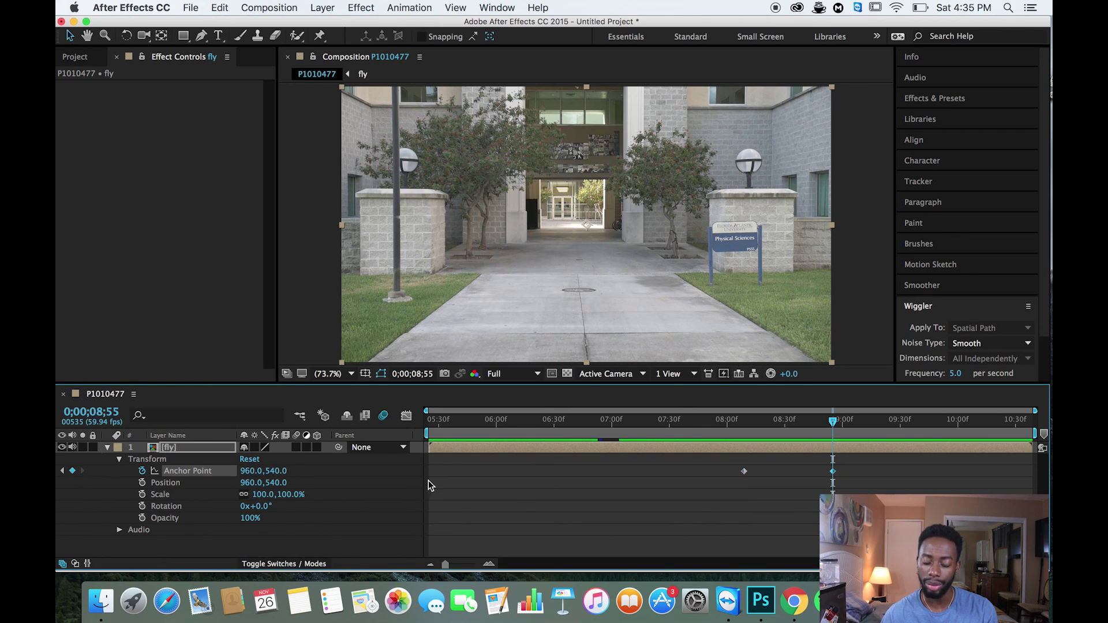
- Apply the Wiggler to both Anchor Point keyframes with a frequency of 23 per second and a magnitude of 18
{"action": "left_click_drag", "start_coordinate": [728, 473], "coordinate": [881, 460]}
{"action": "left_click_drag", "start_coordinate": [992, 307], "coordinate": [981, 243]}
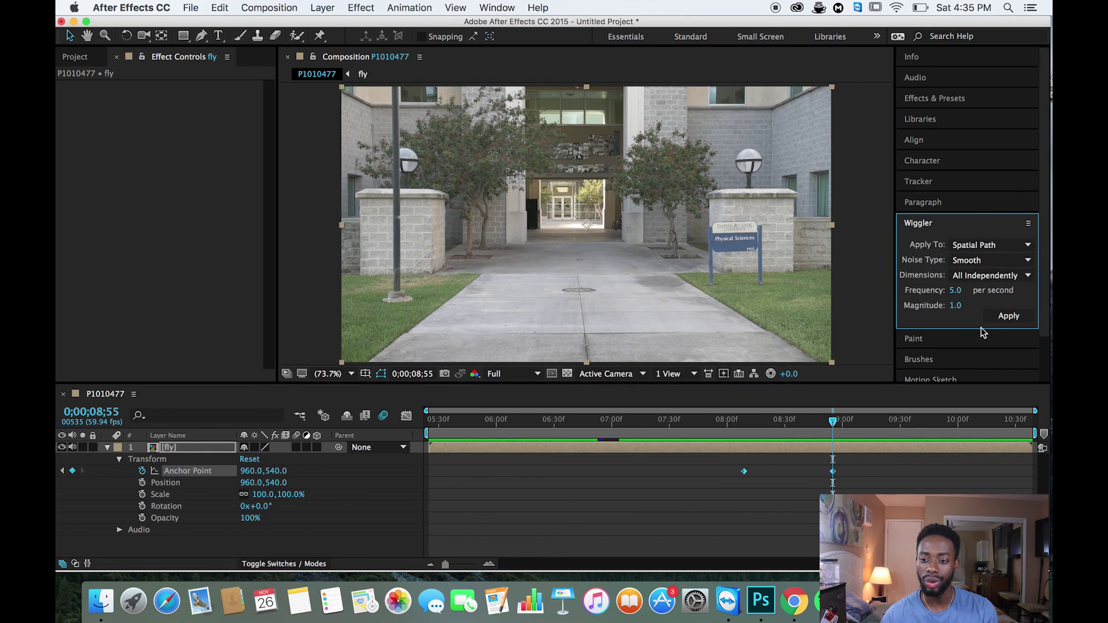
{"action": "left_click_drag", "start_coordinate": [976, 328], "coordinate": [976, 361]}
{"action": "left_click", "coordinate": [954, 290]}
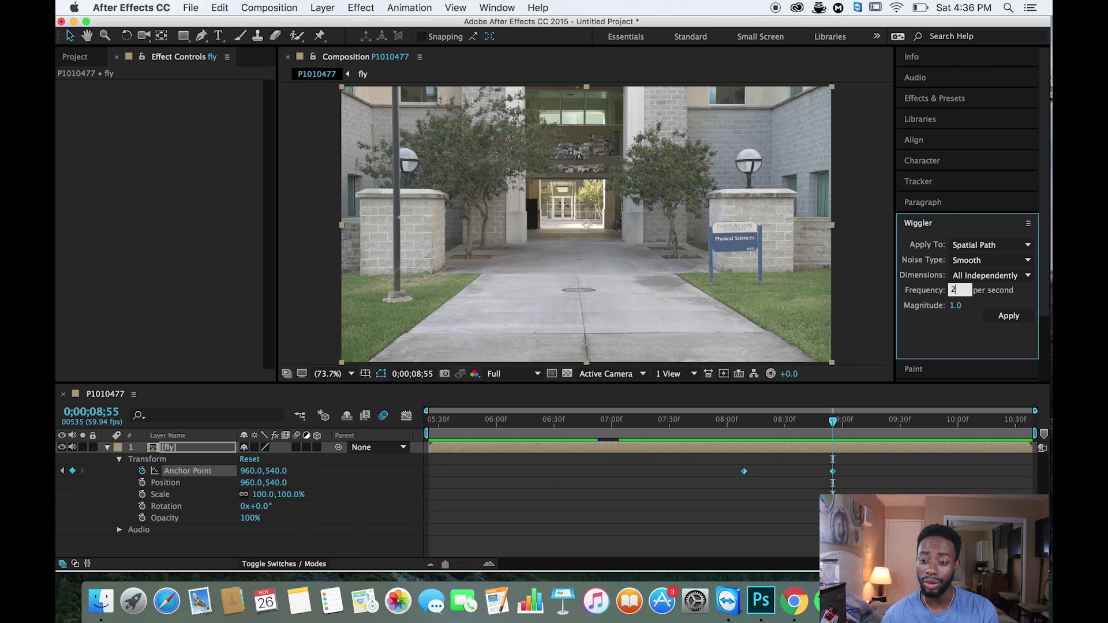
{"action": "left_click", "coordinate": [955, 305]}
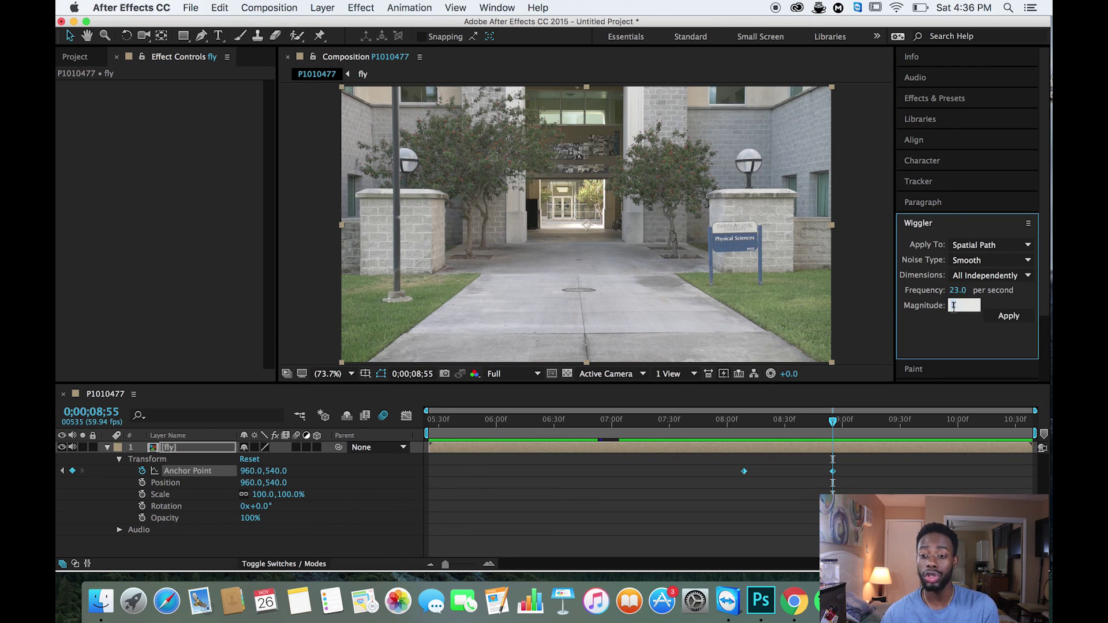
{"action": "type", "text": "1"}
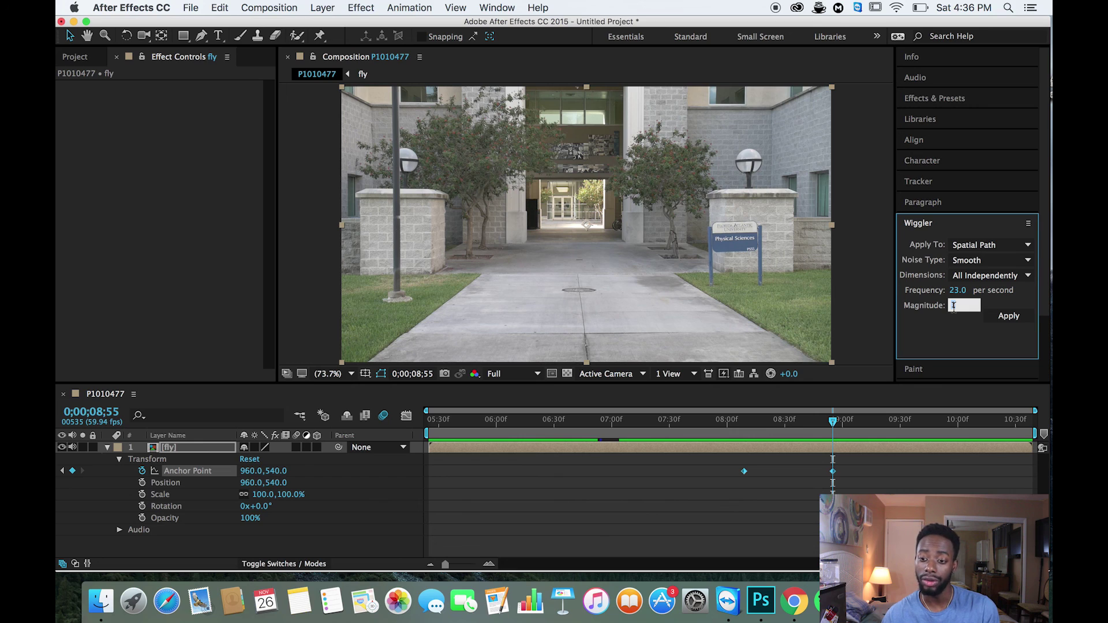
{"action": "type", "text": "8"}
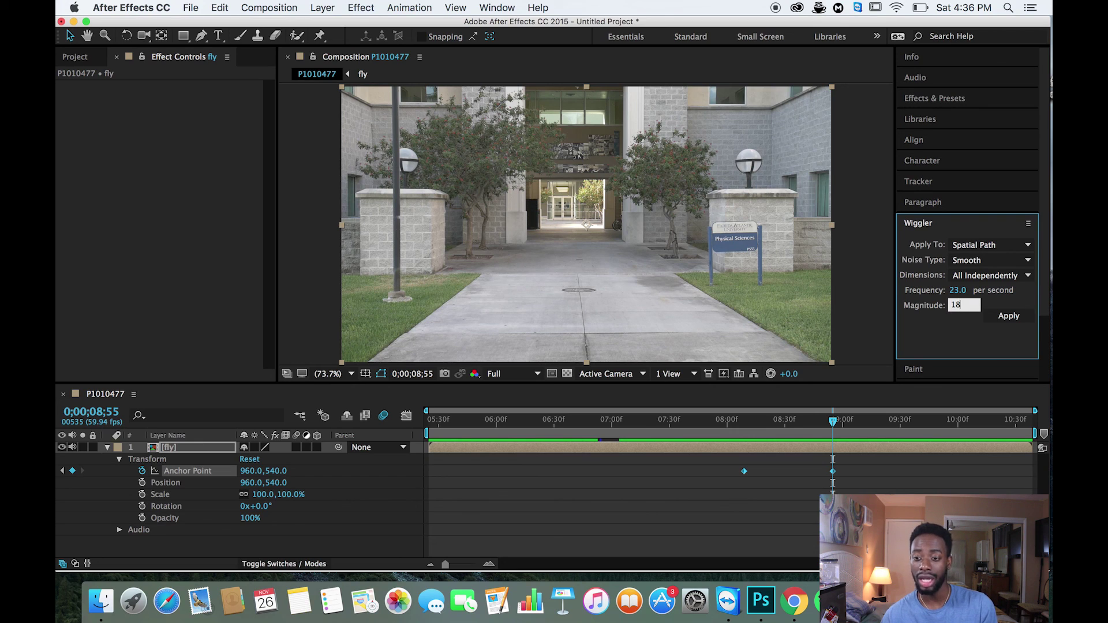
{"action": "left_click", "coordinate": [1009, 314]}
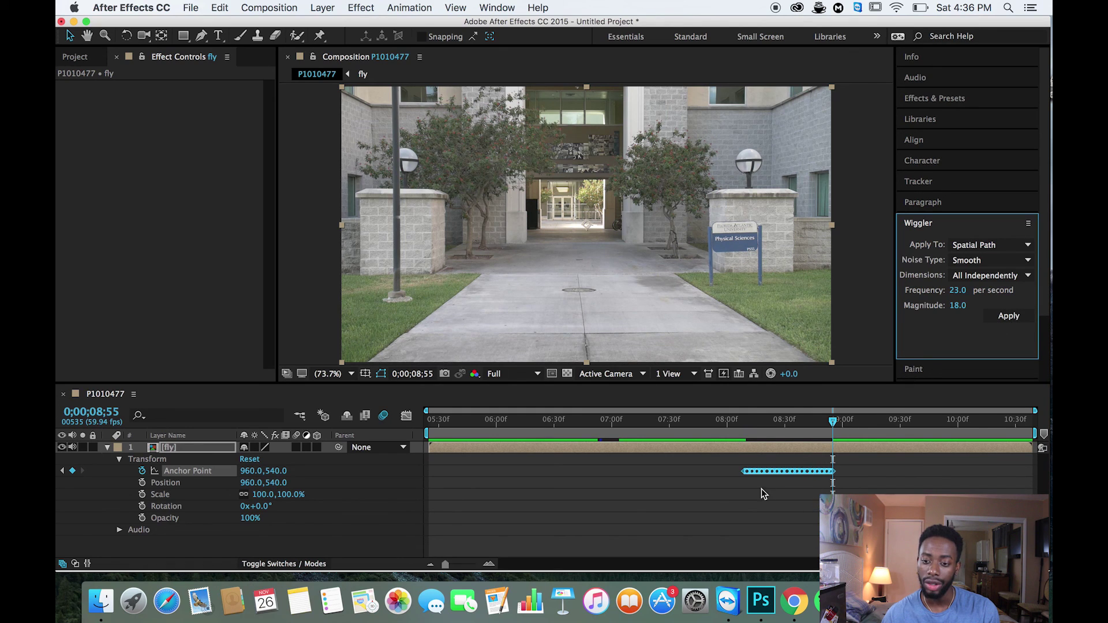
- Scale the fly layer up to about 103.7% to cover the edges exposed by the shake, and preview from 0;00;07;49
{"action": "left_click_drag", "start_coordinate": [835, 423], "coordinate": [791, 424]}
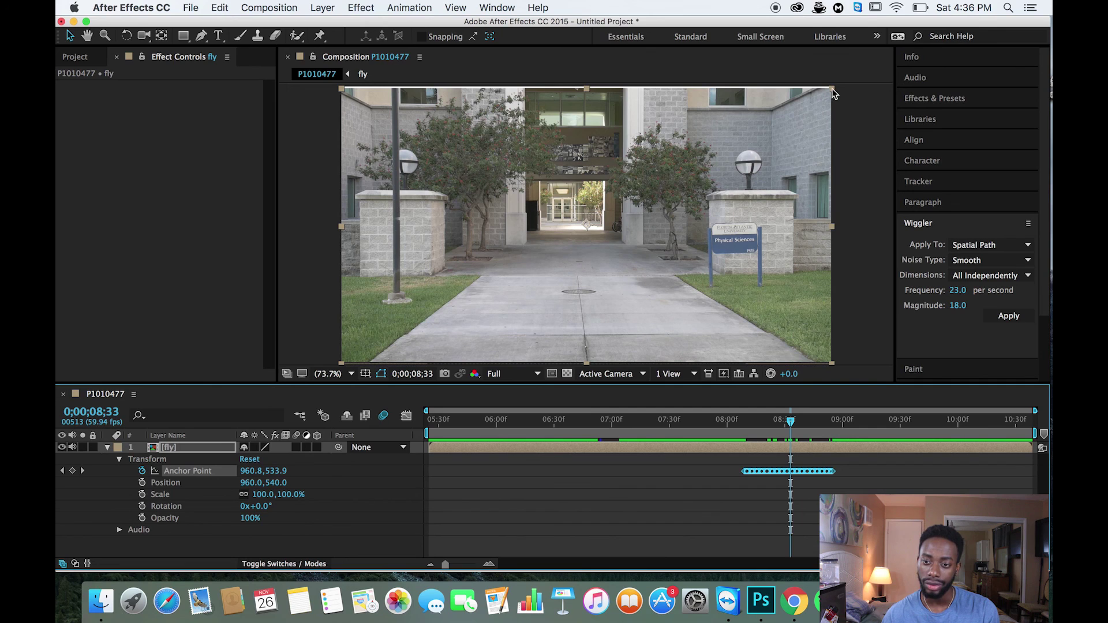
{"action": "left_click_drag", "start_coordinate": [832, 88], "coordinate": [841, 81]}
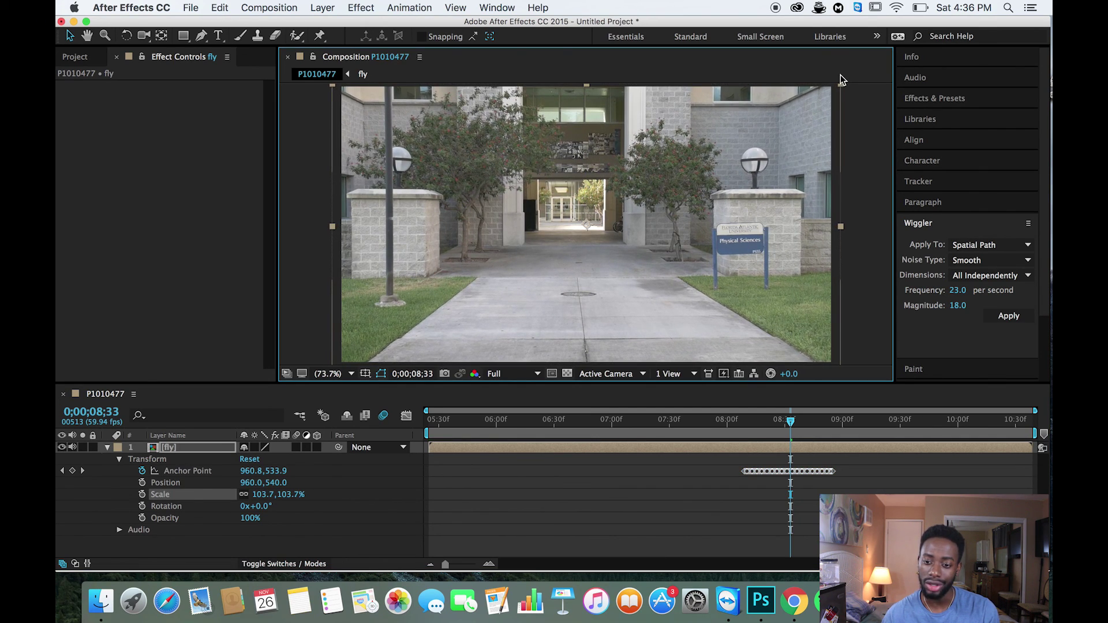
{"action": "left_click", "coordinate": [820, 480]}
{"action": "left_click_drag", "start_coordinate": [799, 426], "coordinate": [705, 426]}
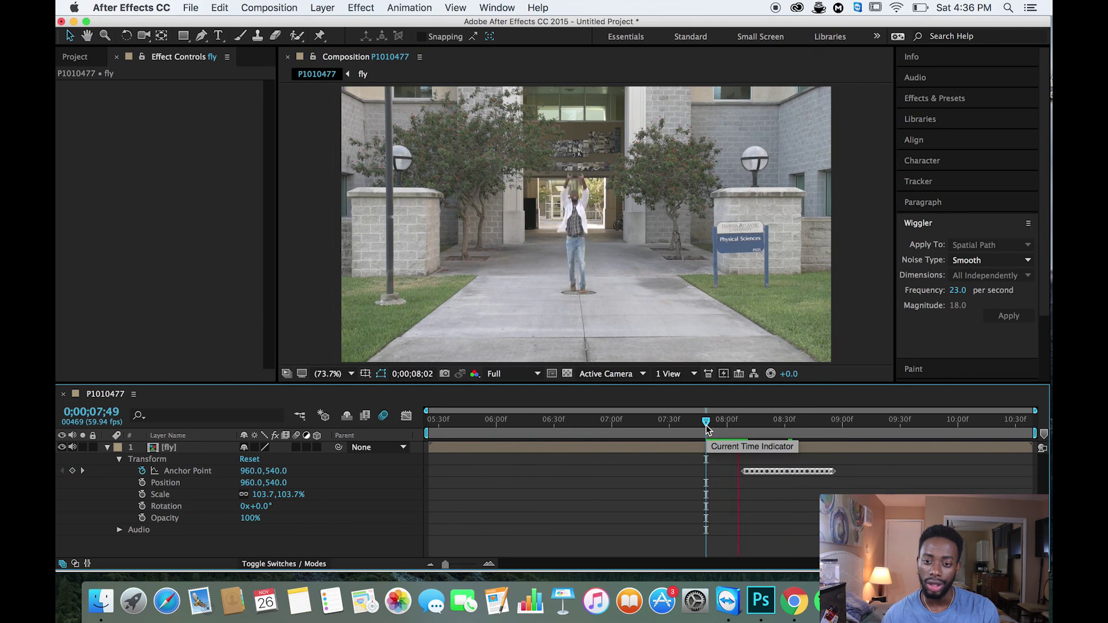